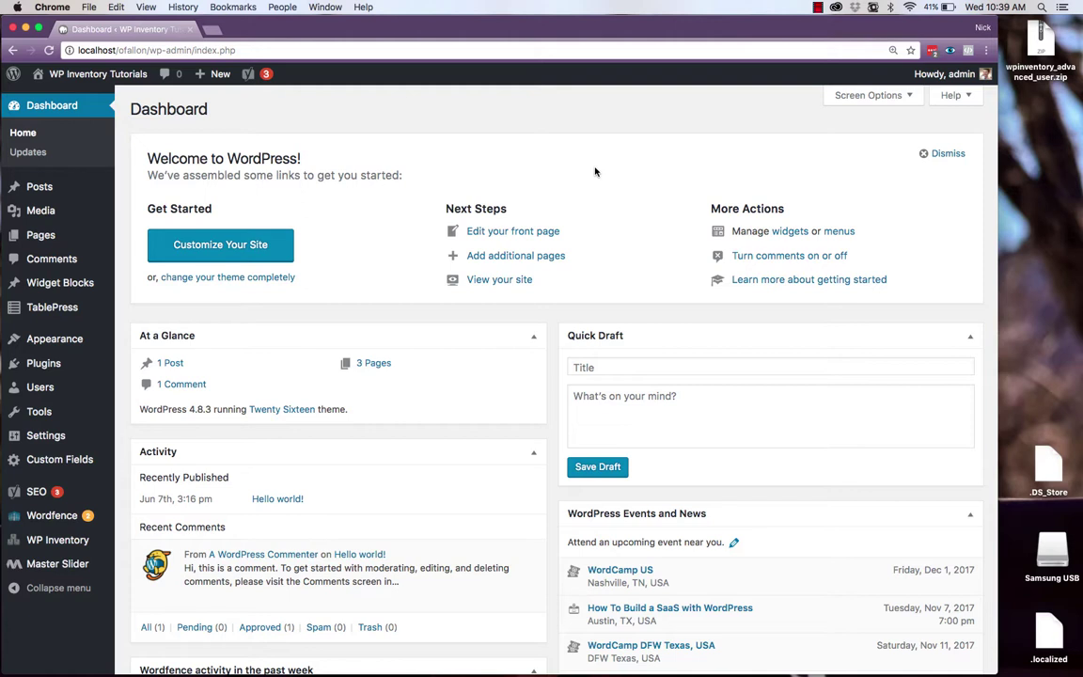
- Install the plugin from the desktop file wpinventory_advanced_user.zip and activate it
{"action": "left_click", "coordinate": [65, 374]}
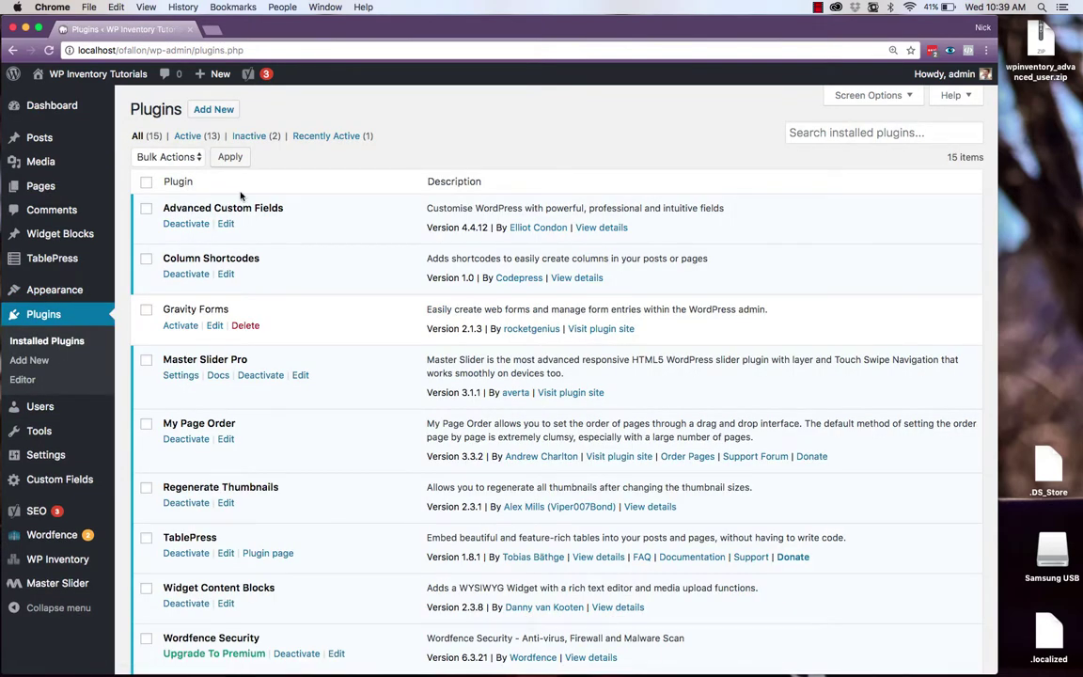
{"action": "left_click", "coordinate": [214, 109]}
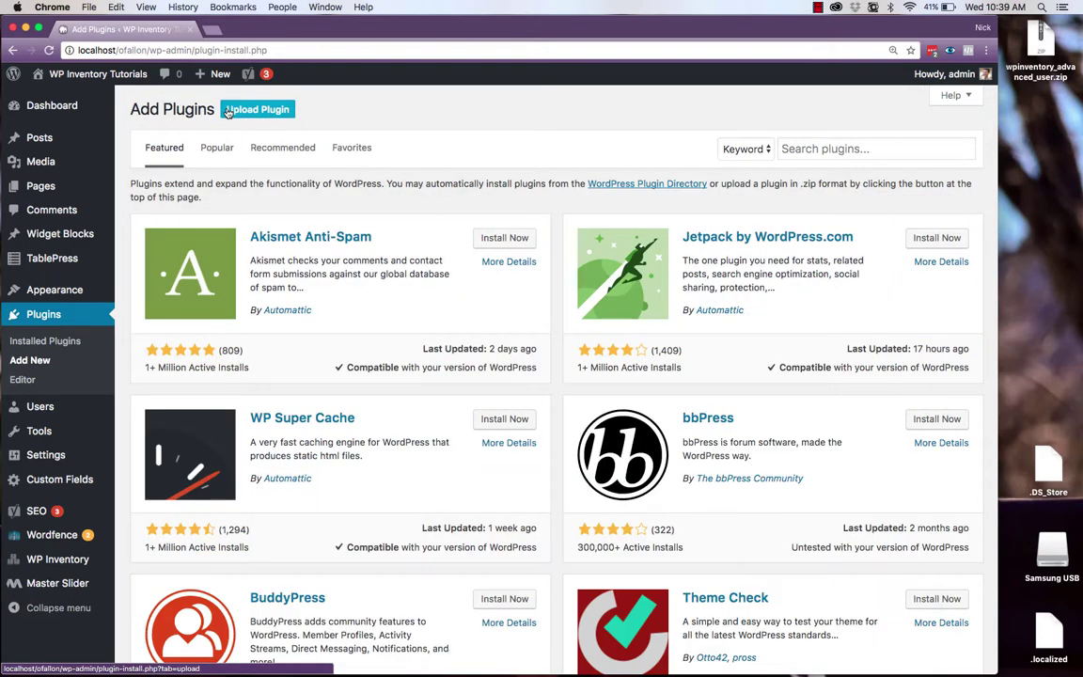
{"action": "left_click", "coordinate": [227, 111]}
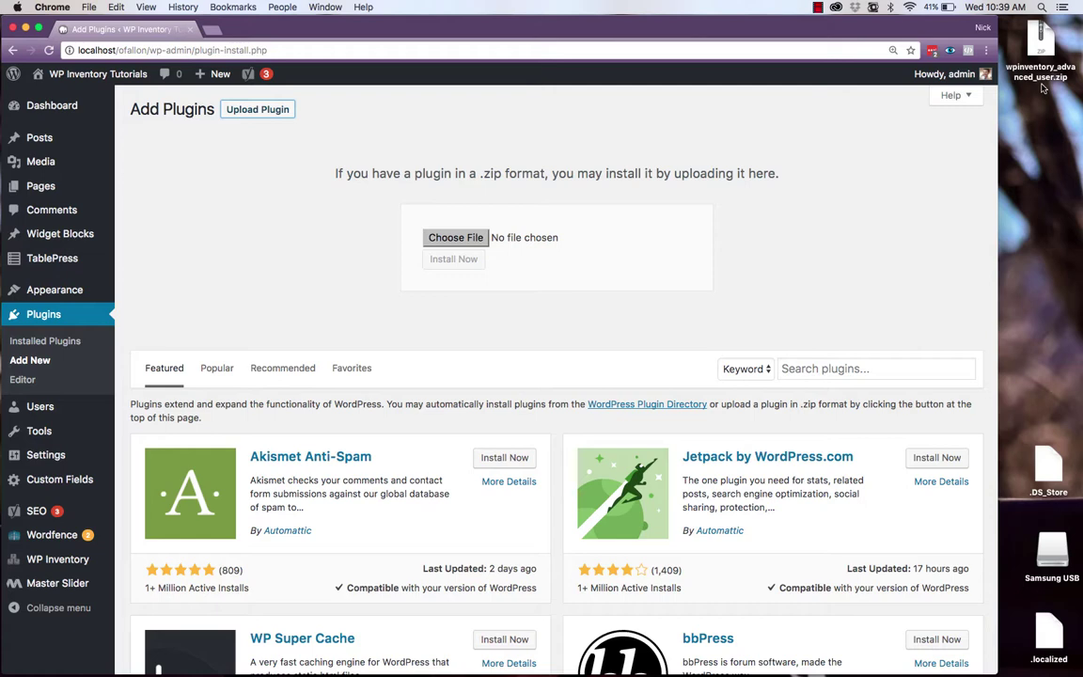
{"action": "left_click_drag", "start_coordinate": [1041, 87], "coordinate": [459, 241]}
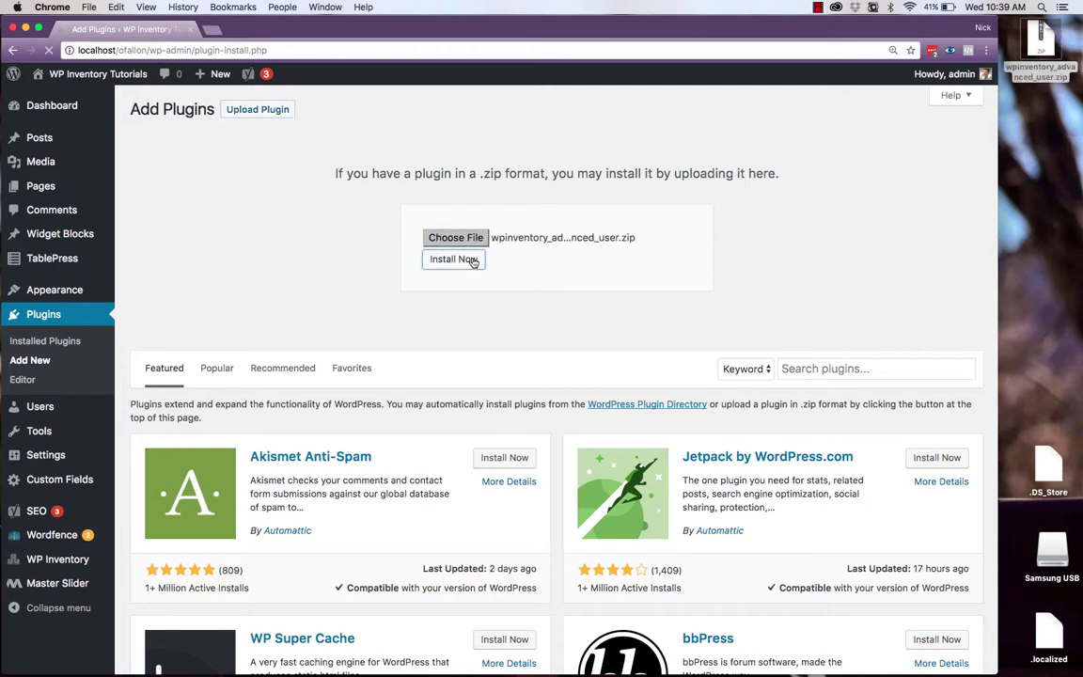
{"action": "left_click", "coordinate": [472, 260]}
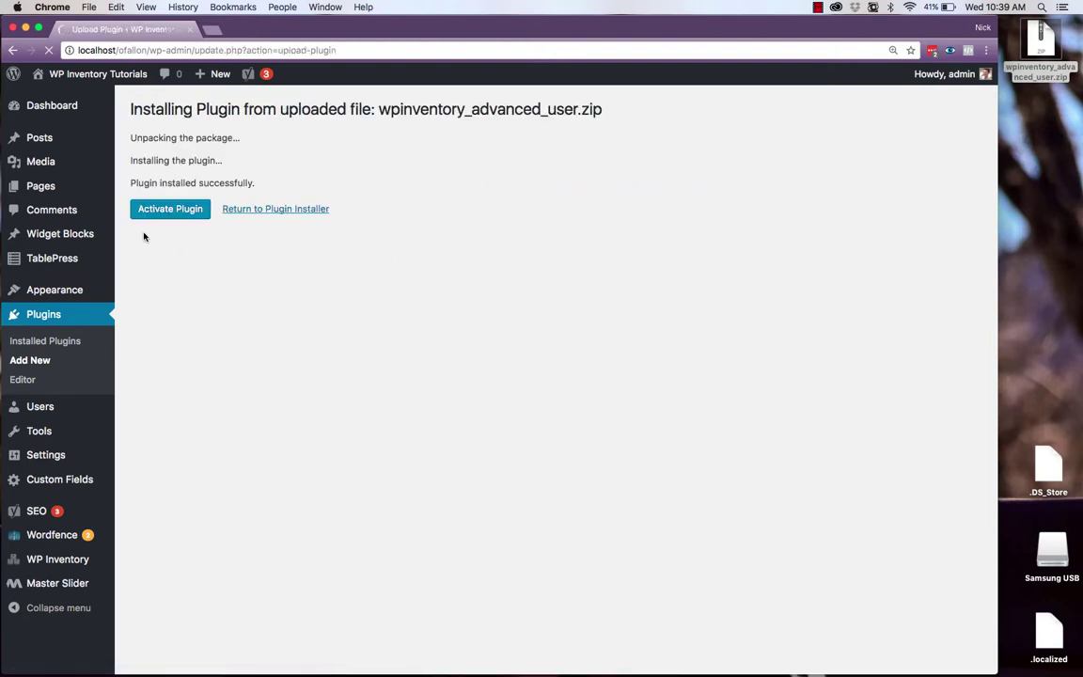
{"action": "left_click", "coordinate": [154, 211]}
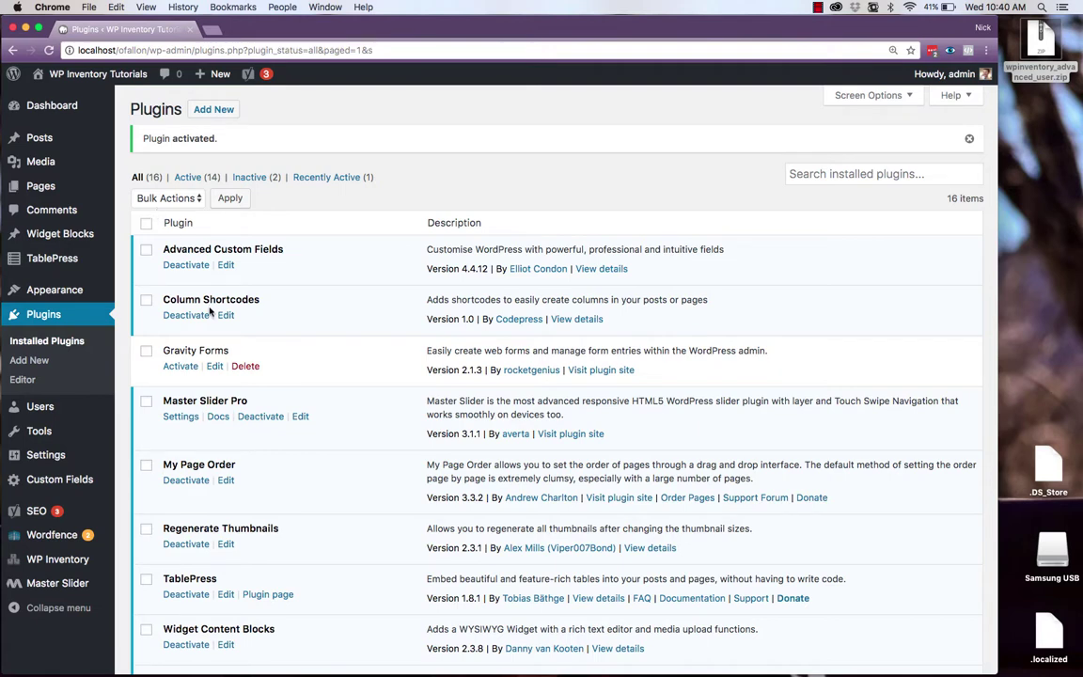
- Paste the license key for the Advanced User Control add-on into the WP Inventory settings and save them
{"action": "left_click", "coordinate": [70, 558]}
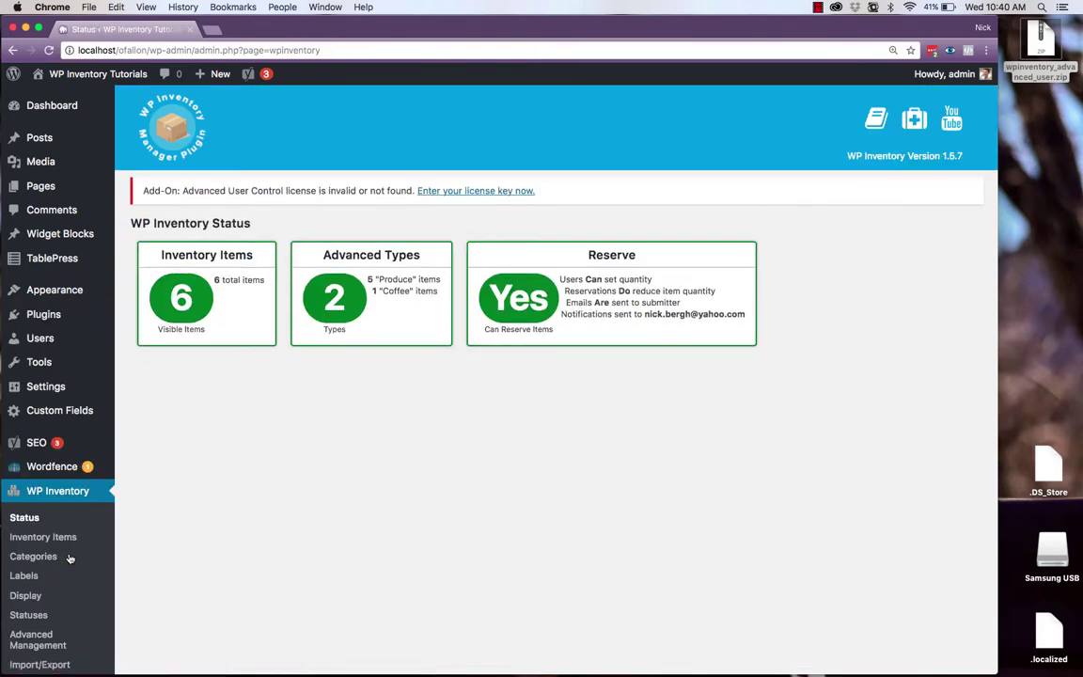
{"action": "left_click", "coordinate": [481, 190]}
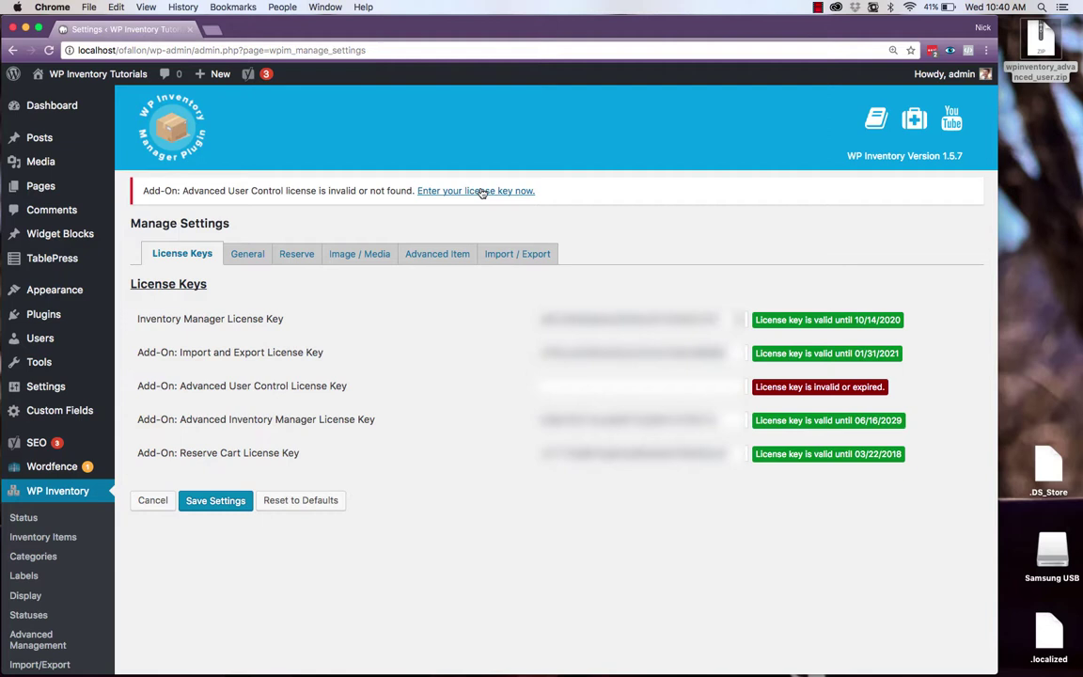
{"action": "left_click", "coordinate": [583, 384]}
{"action": "key", "text": "super+v"}
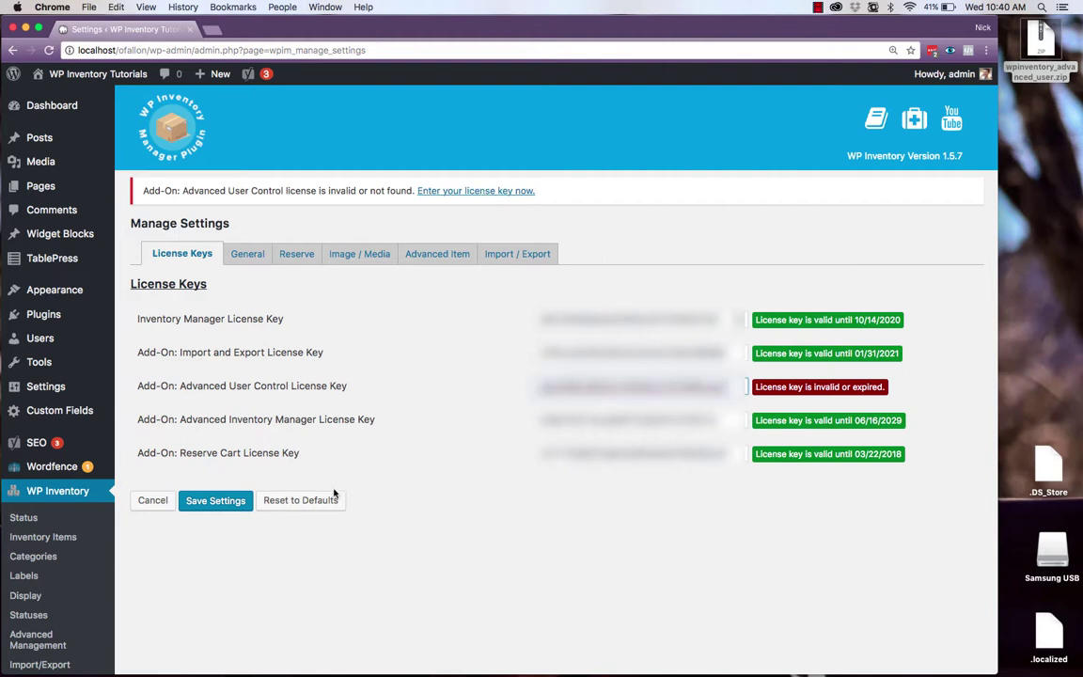
{"action": "left_click", "coordinate": [215, 500]}
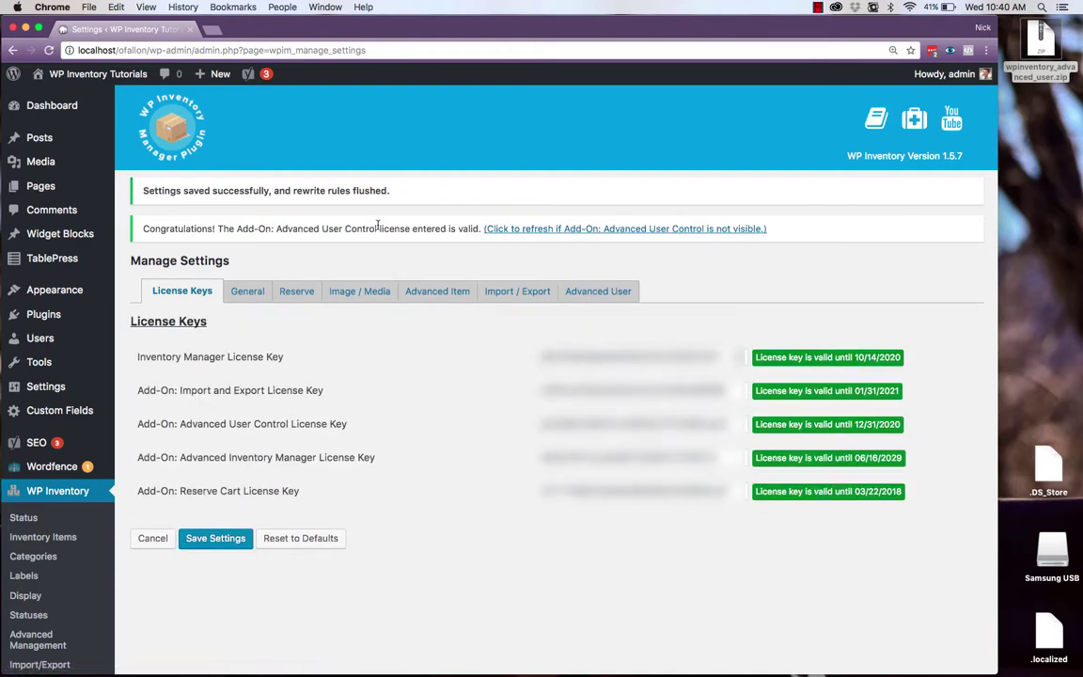
- Check the add-on's Advanced User settings and open the page for bulk editing user permissions
{"action": "left_click", "coordinate": [617, 293]}
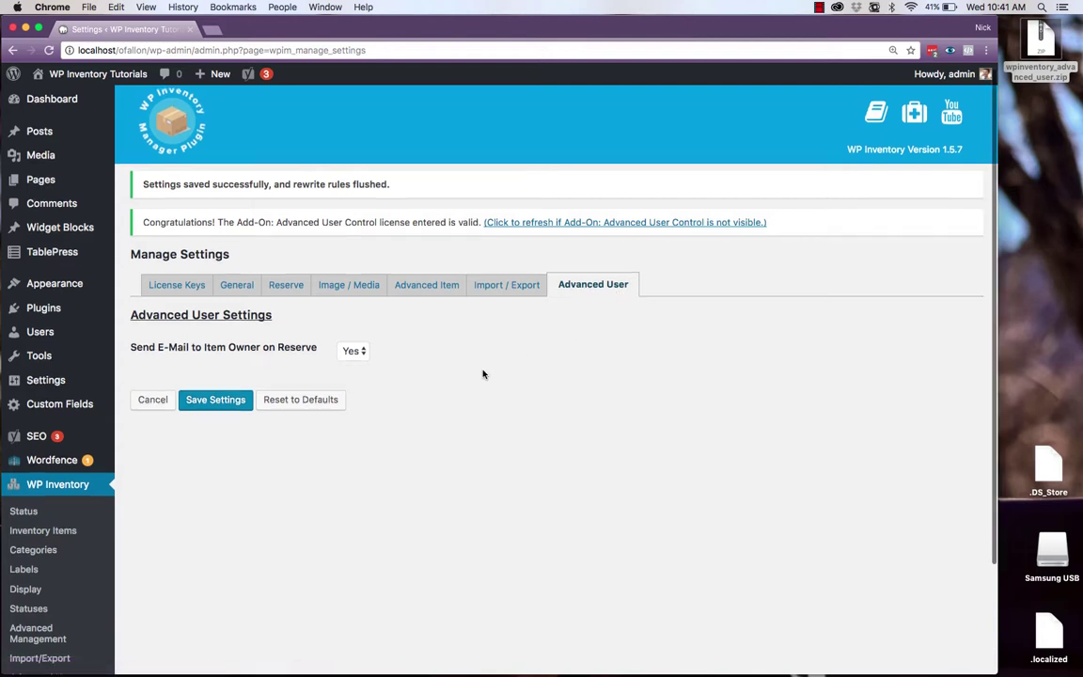
{"action": "scroll", "coordinate": [483, 374], "scroll_direction": "down", "scroll_amount": 3}
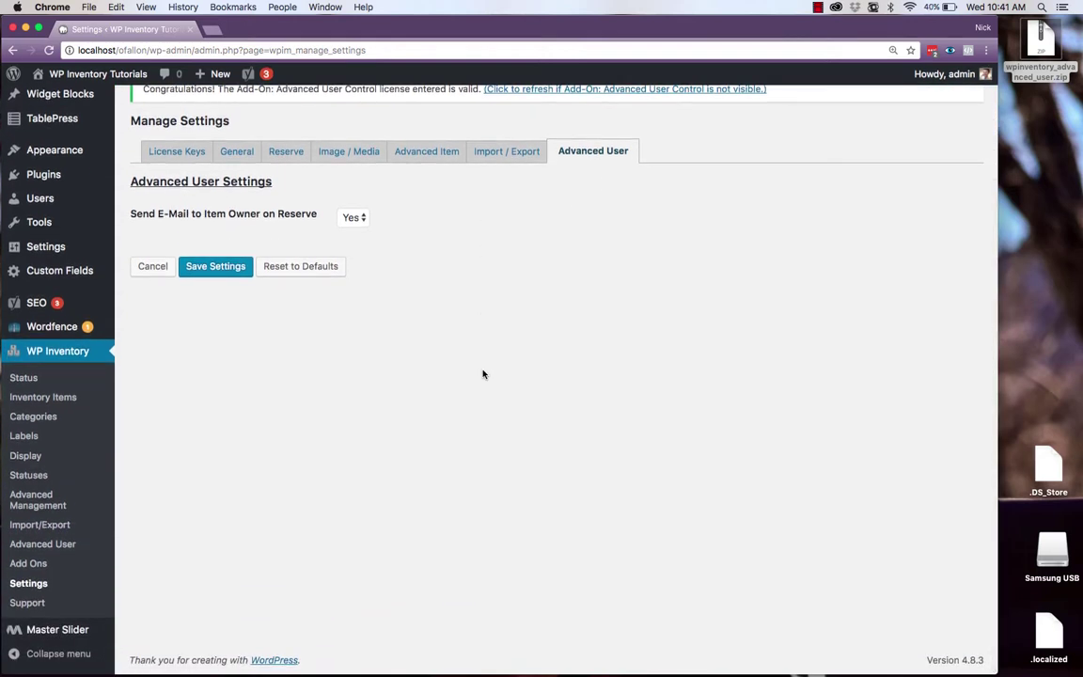
{"action": "left_click", "coordinate": [94, 552]}
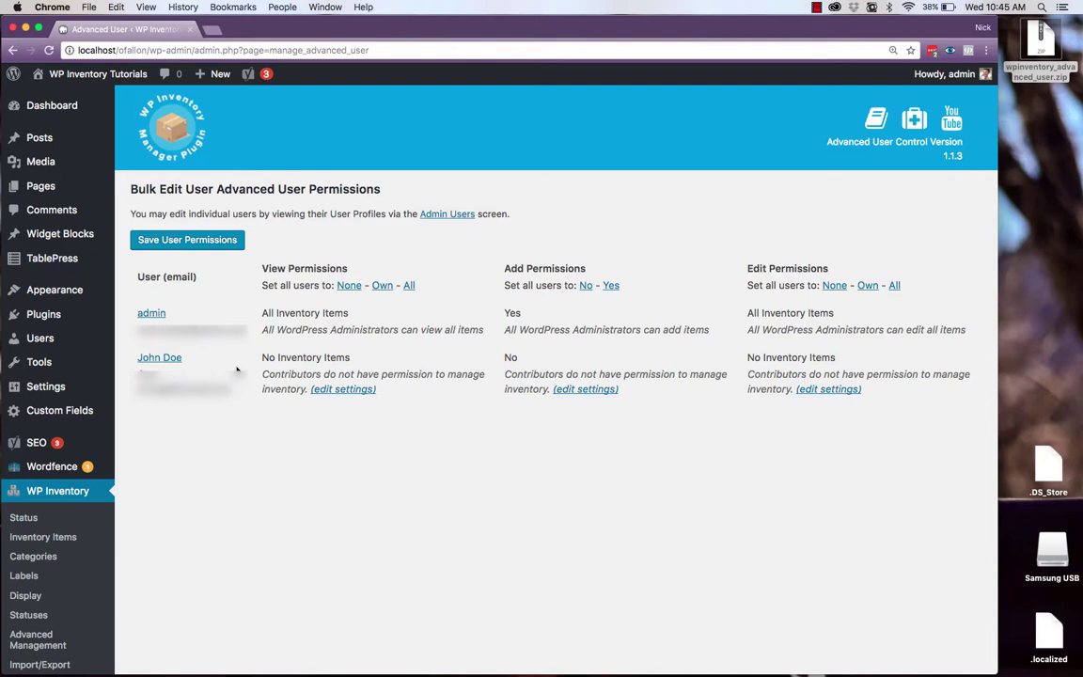
- Set the minimum role to add or edit inventory items to Subscriber and save the settings
{"action": "left_click", "coordinate": [356, 392]}
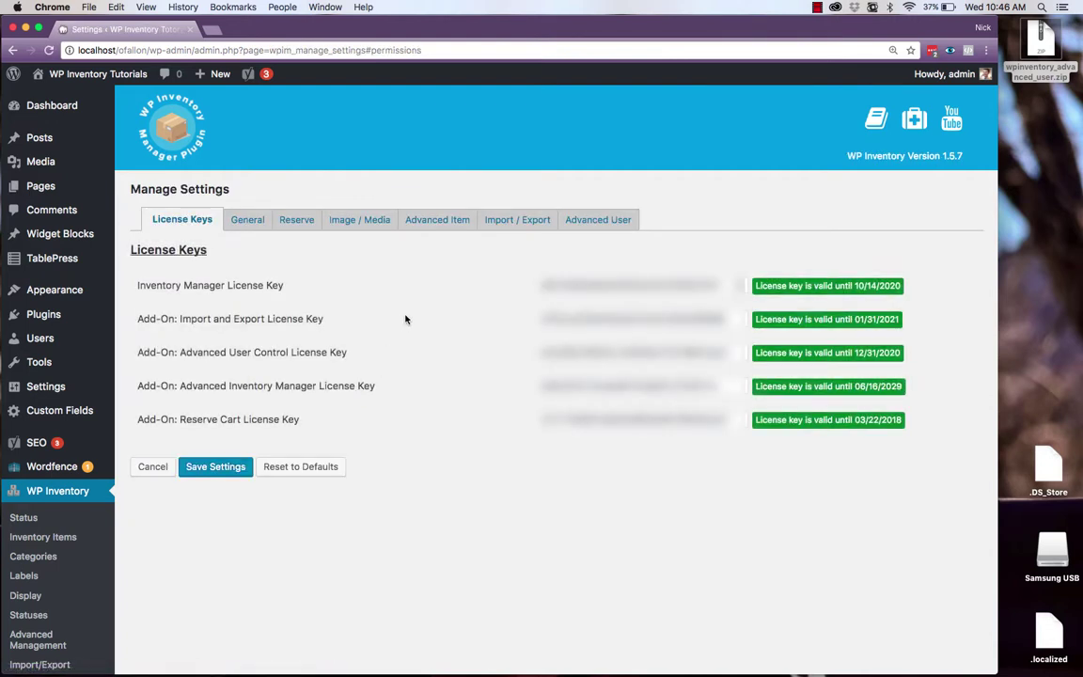
{"action": "left_click", "coordinate": [262, 228]}
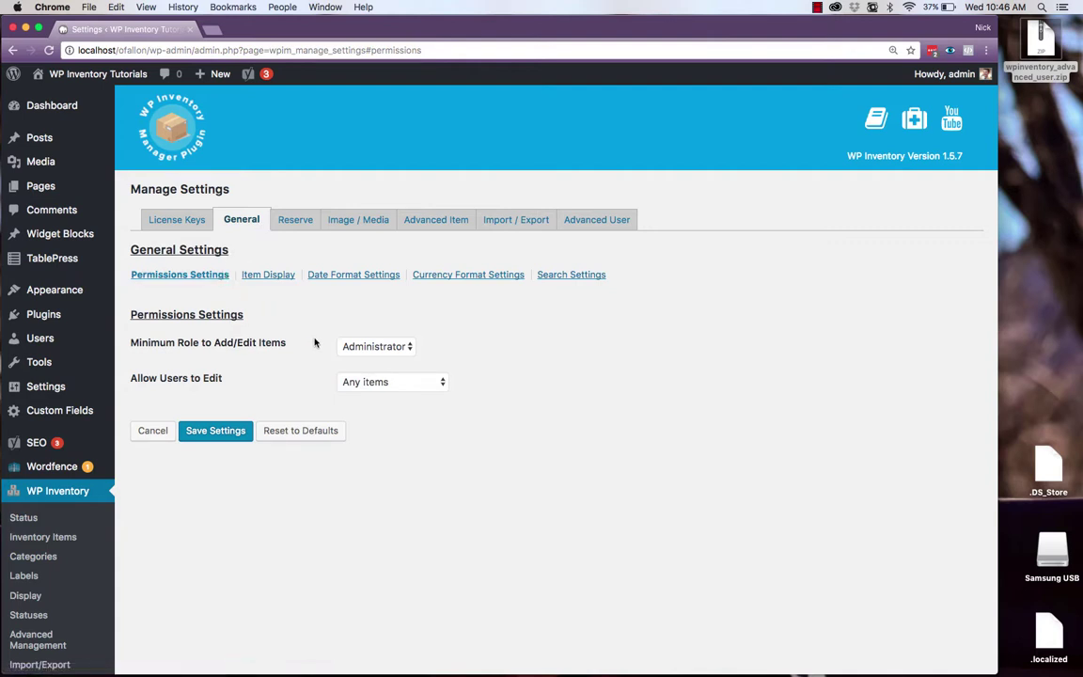
{"action": "left_click", "coordinate": [376, 348]}
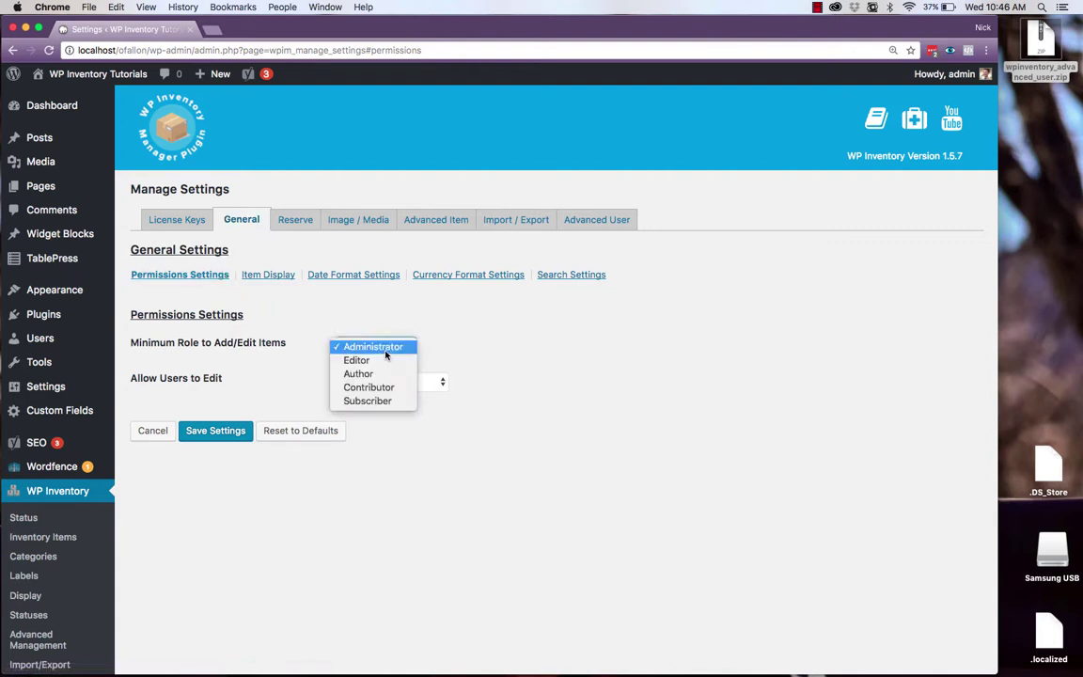
{"action": "left_click", "coordinate": [396, 404]}
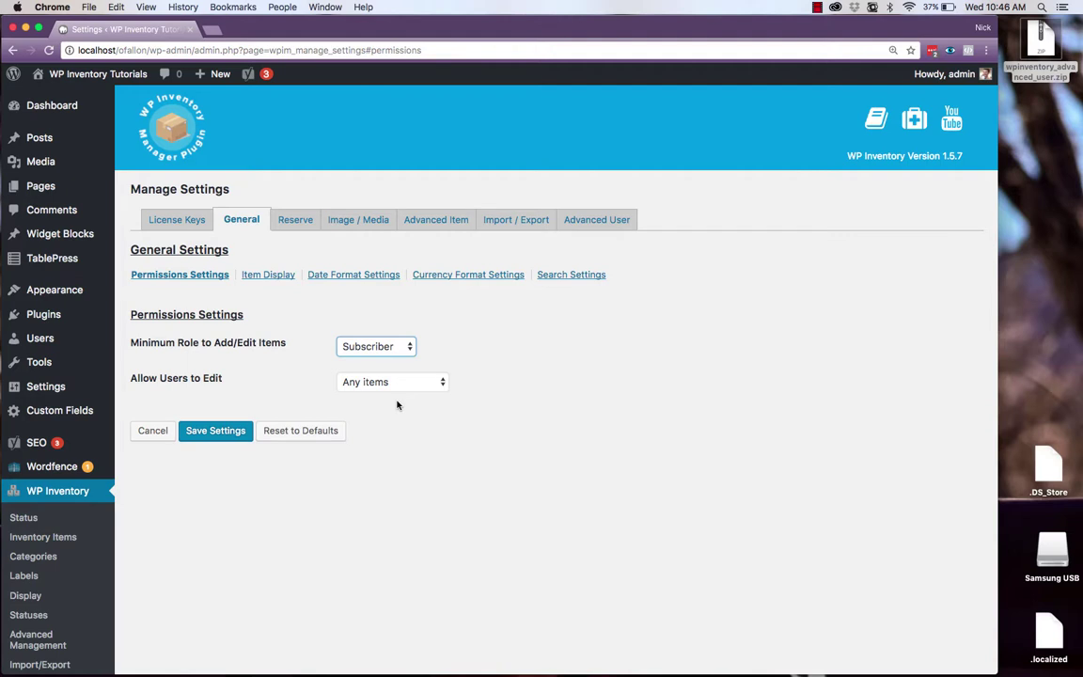
{"action": "left_click", "coordinate": [236, 432]}
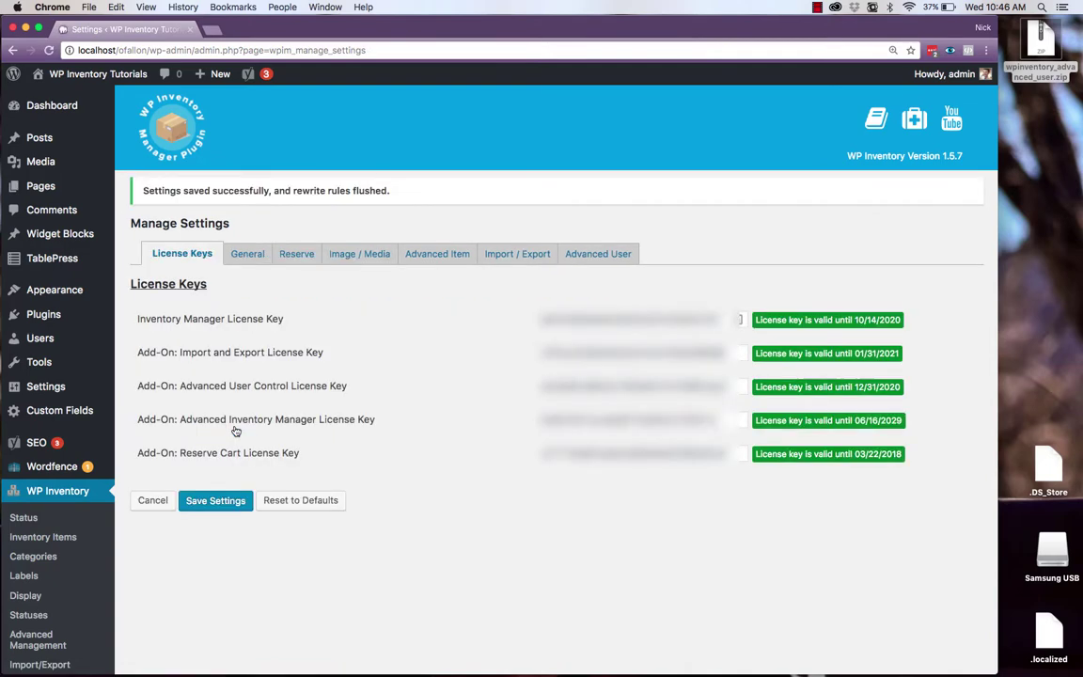
- Give the contributor view access to All Inventory Items, add permission Yes and edit access to Only Own Inventory Items, and save the permissions
{"action": "scroll", "coordinate": [236, 431], "scroll_direction": "down", "scroll_amount": 3}
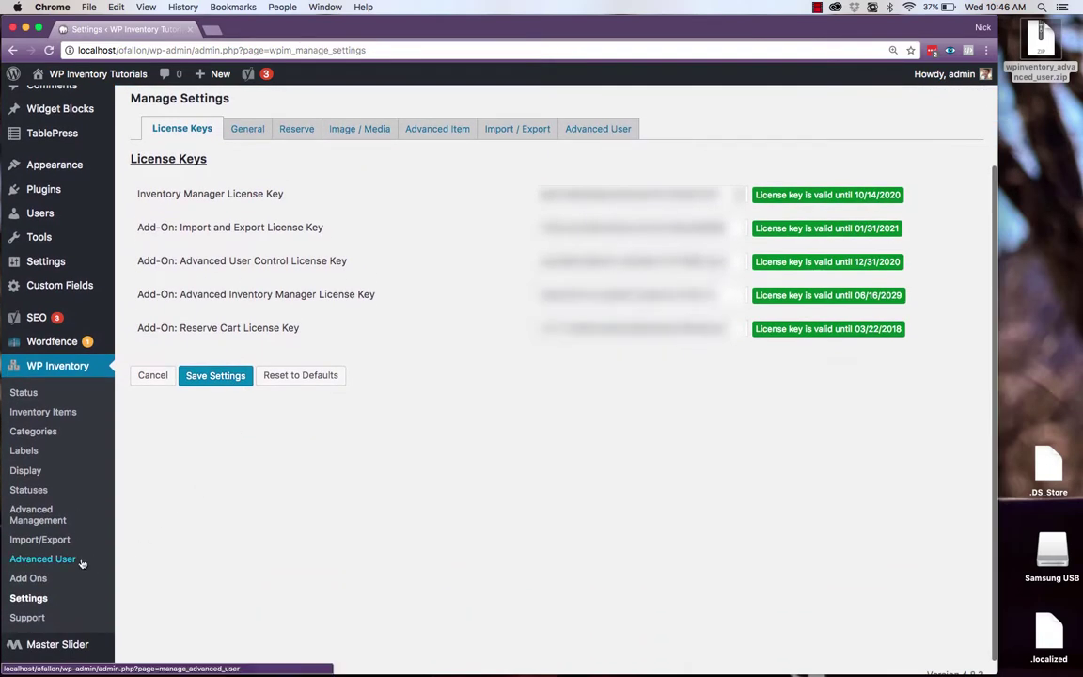
{"action": "left_click", "coordinate": [82, 561]}
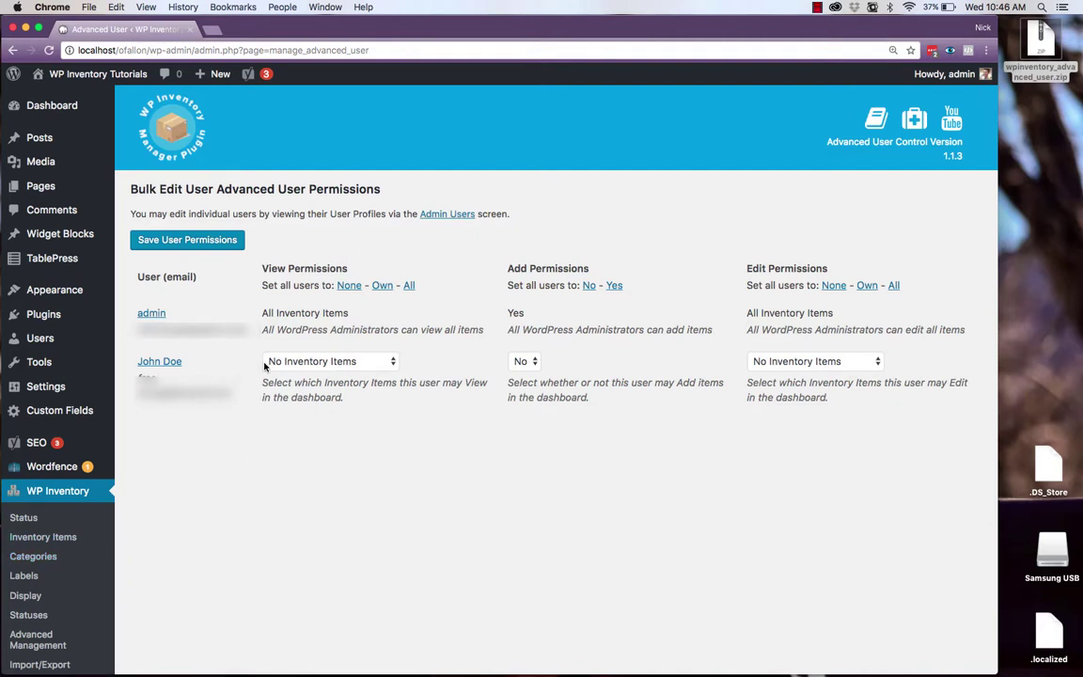
{"action": "left_click", "coordinate": [314, 362]}
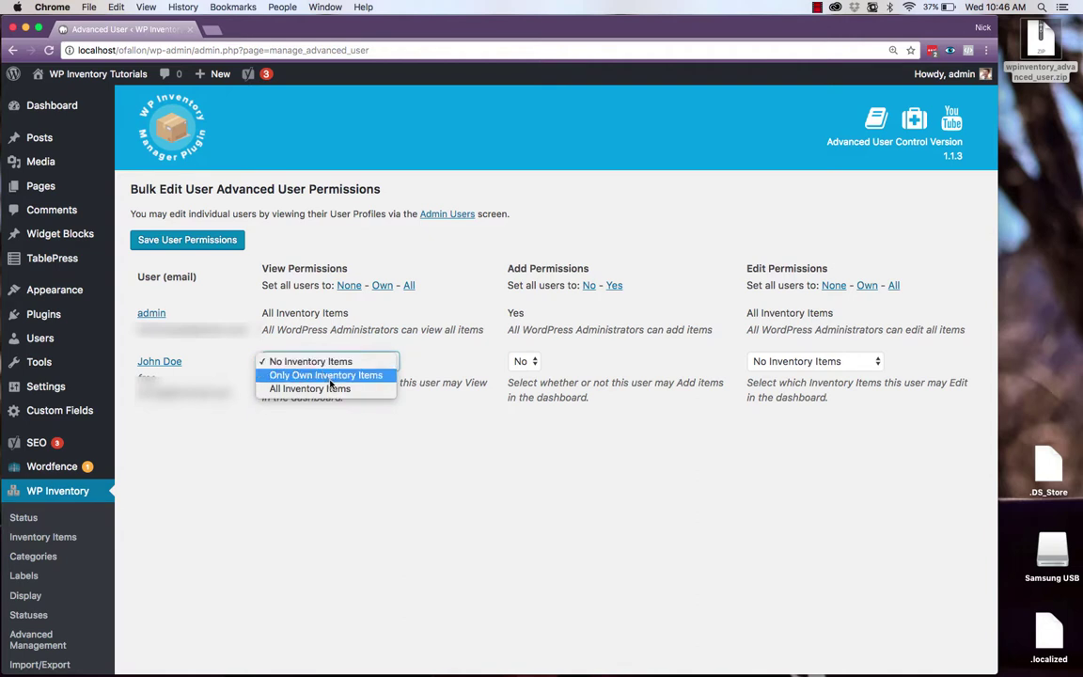
{"action": "left_click", "coordinate": [334, 389]}
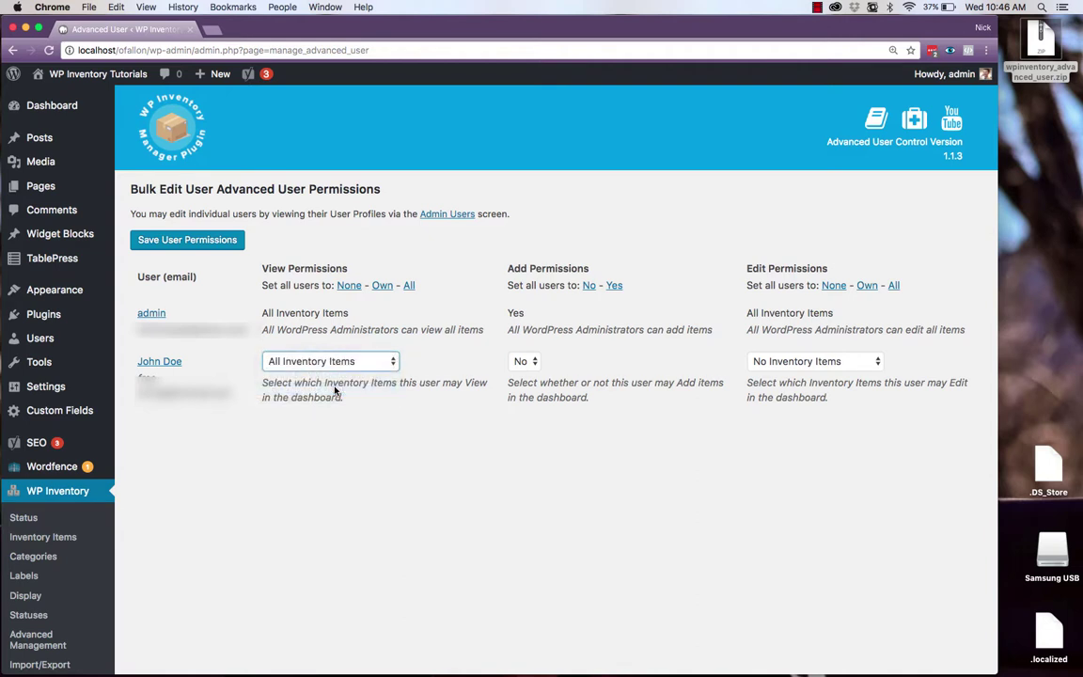
{"action": "left_click", "coordinate": [526, 362]}
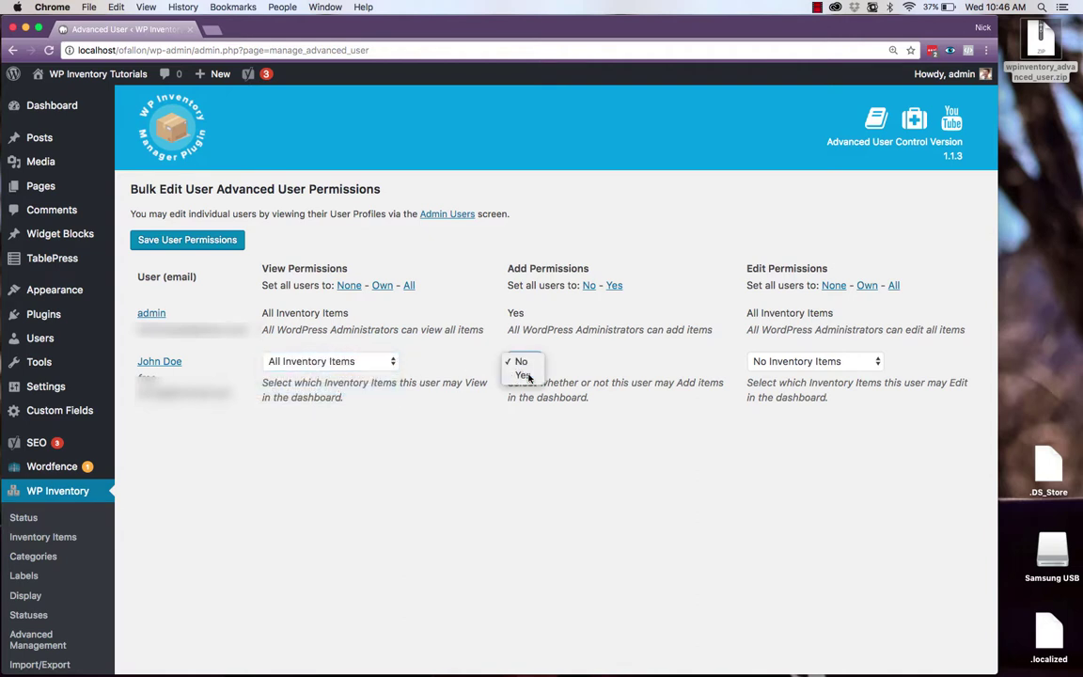
{"action": "left_click", "coordinate": [524, 375]}
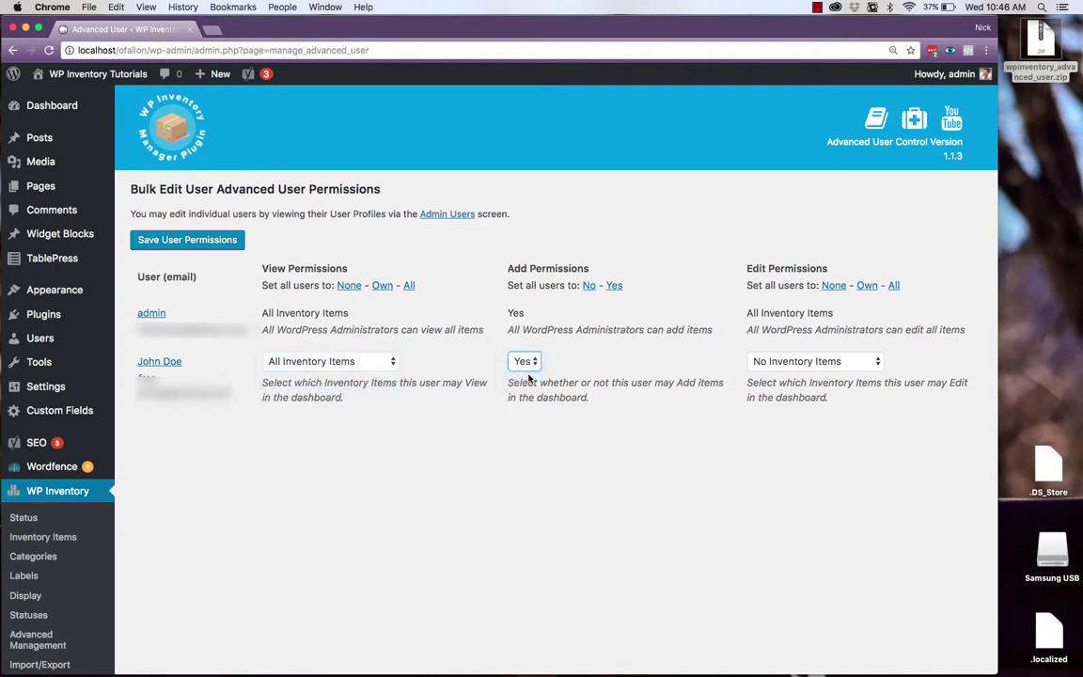
{"action": "left_click", "coordinate": [810, 361]}
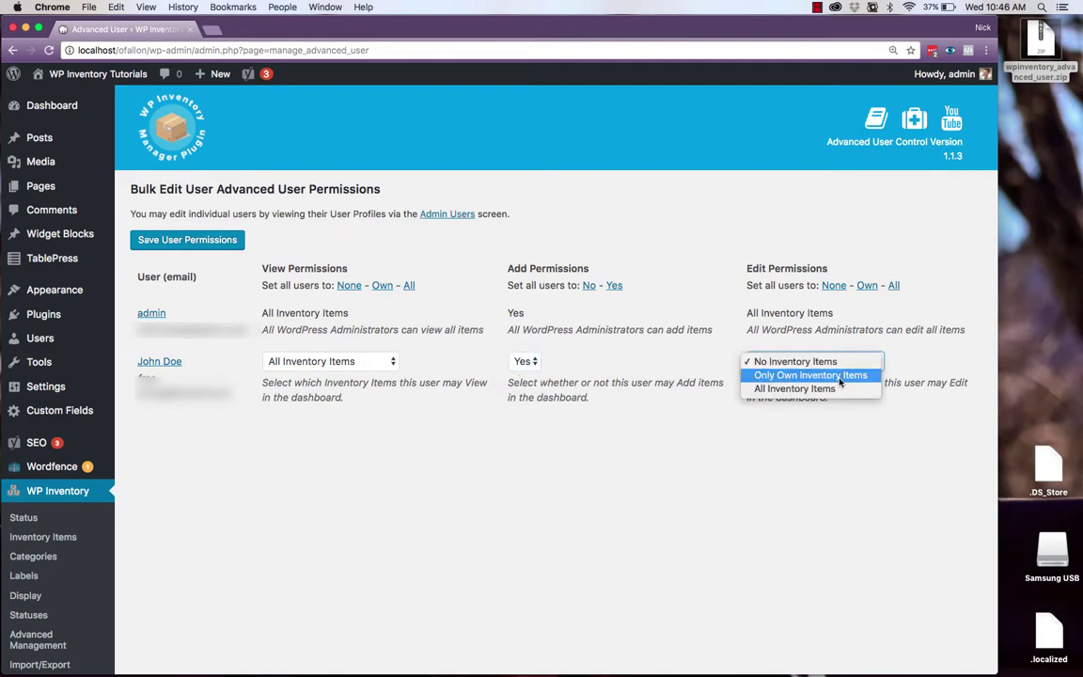
{"action": "left_click", "coordinate": [838, 377]}
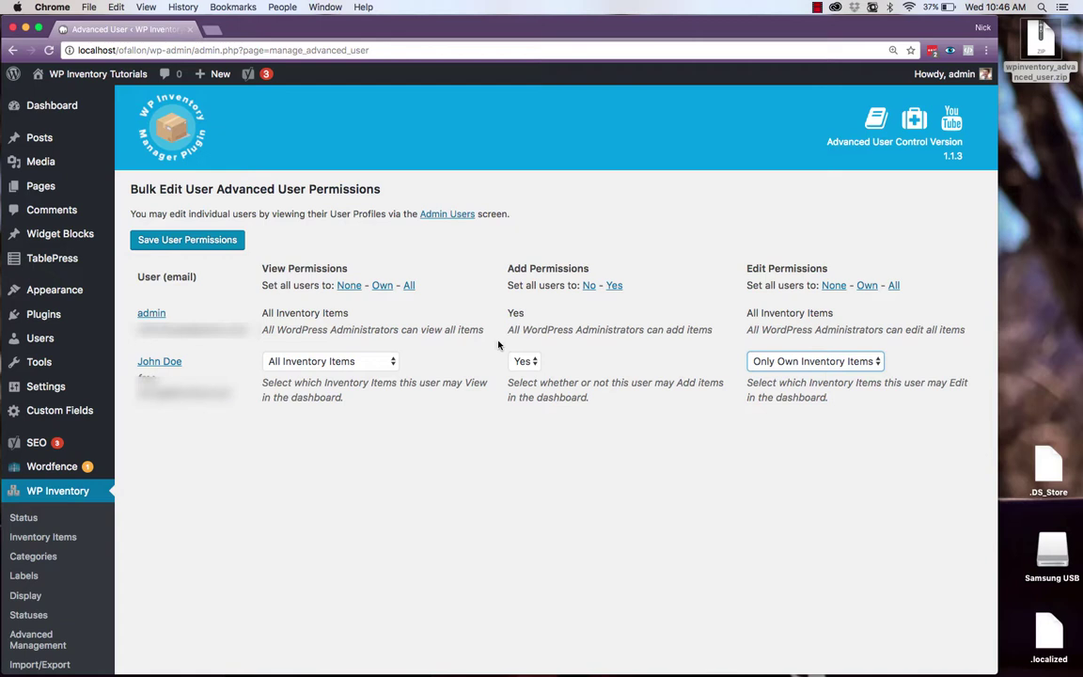
{"action": "left_click", "coordinate": [224, 239]}
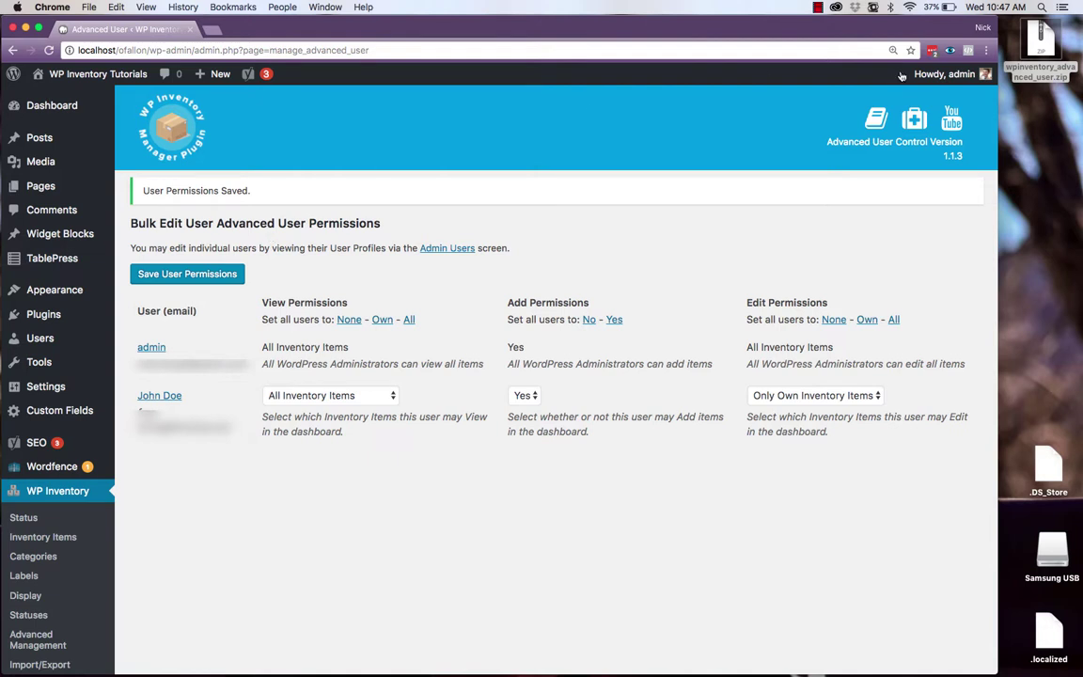
- Log out of the admin account and log in as the contributor with that account's username and password
{"action": "mouse_move", "coordinate": [944, 75]}
{"action": "left_click", "coordinate": [898, 145]}
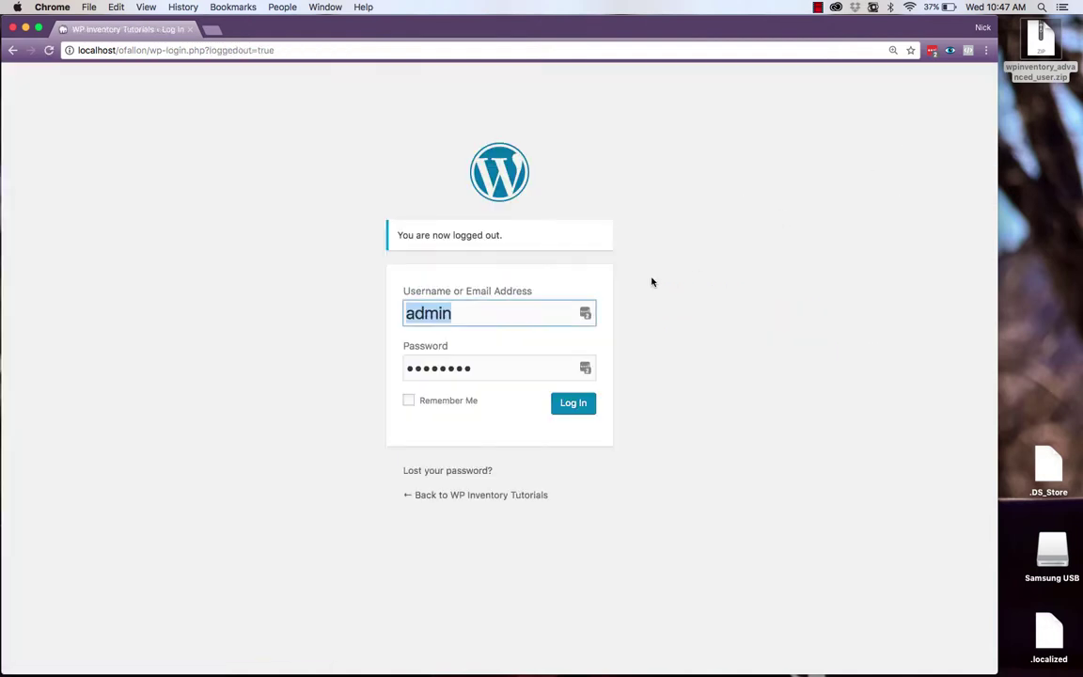
{"action": "type", "text": "farmerjohn"}
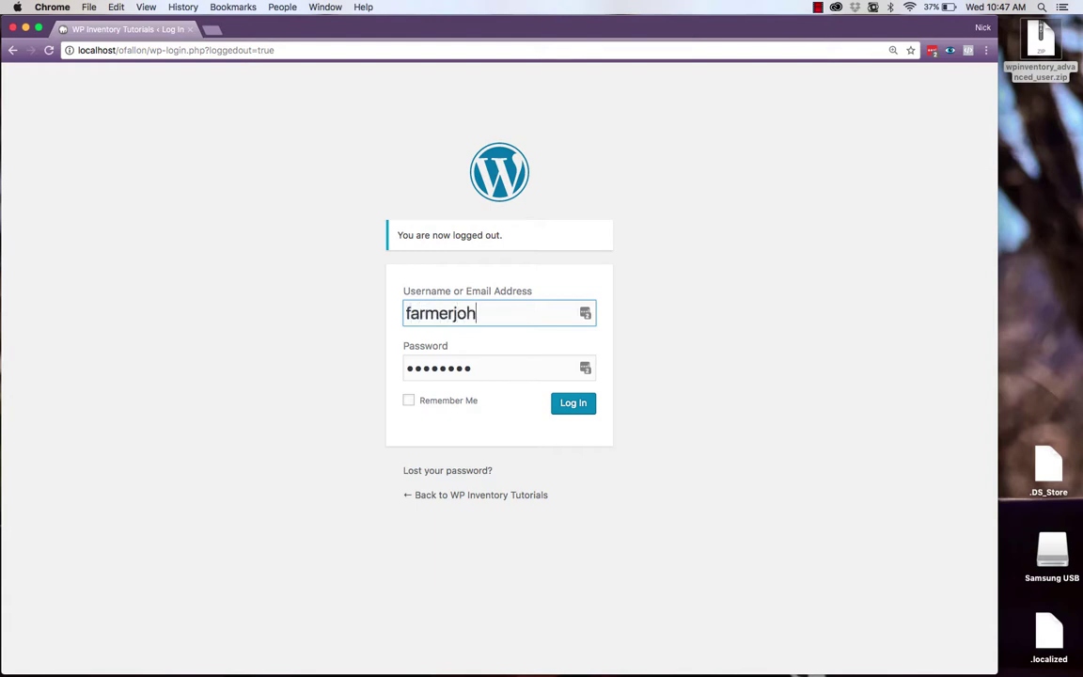
{"action": "key", "text": "Tab"}
{"action": "type", "text": "password"}
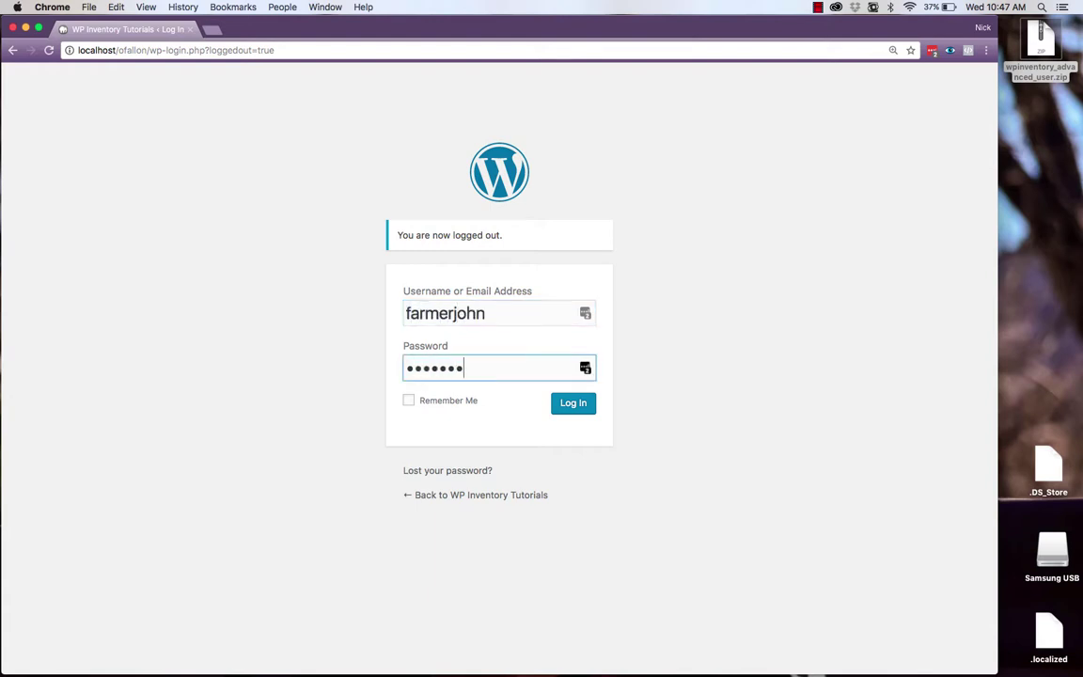
{"action": "key", "text": "Return"}
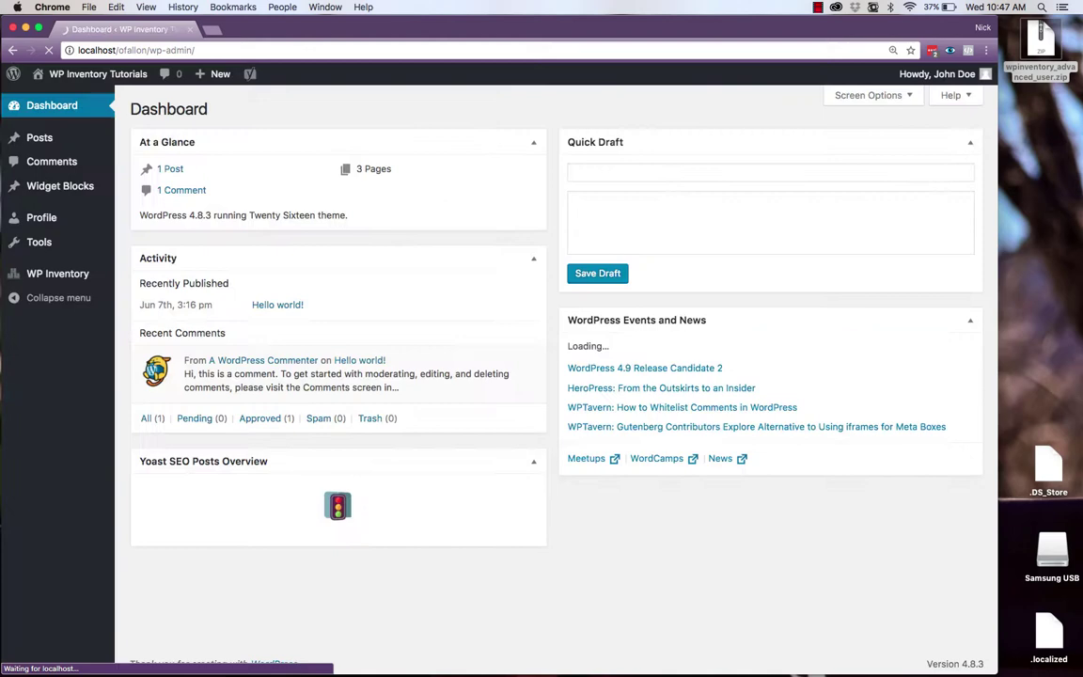
- Open the Apple inventory item, enter 38434 in its FOB field and check the rest of the form
{"action": "left_click", "coordinate": [79, 275]}
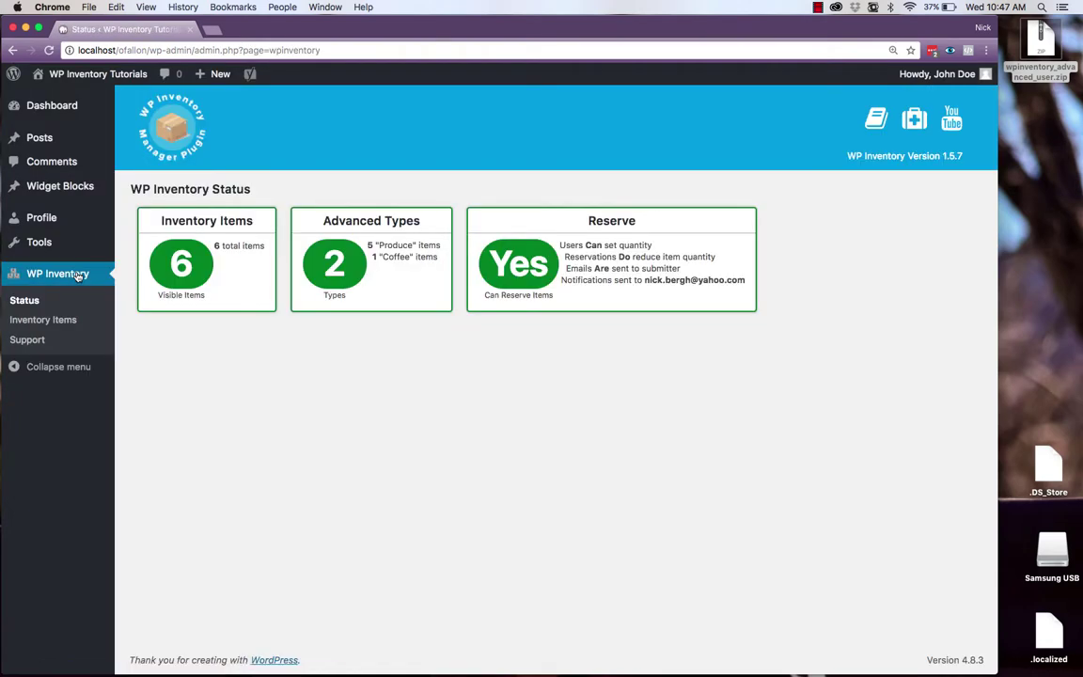
{"action": "left_click", "coordinate": [68, 320]}
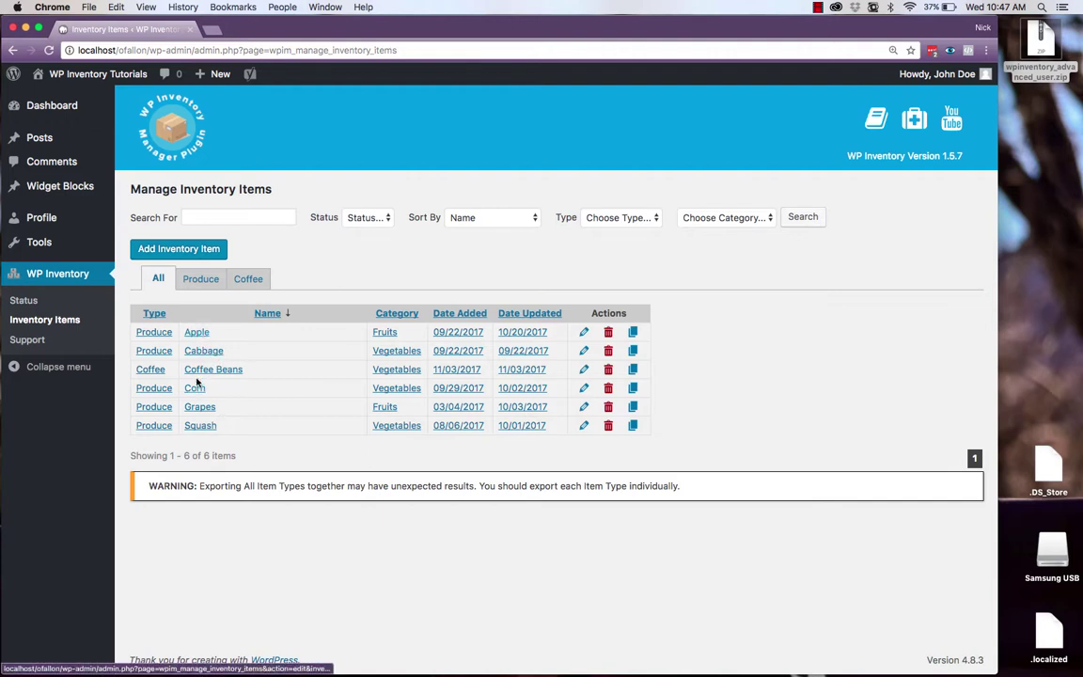
{"action": "left_click", "coordinate": [198, 334]}
{"action": "left_click", "coordinate": [206, 335]}
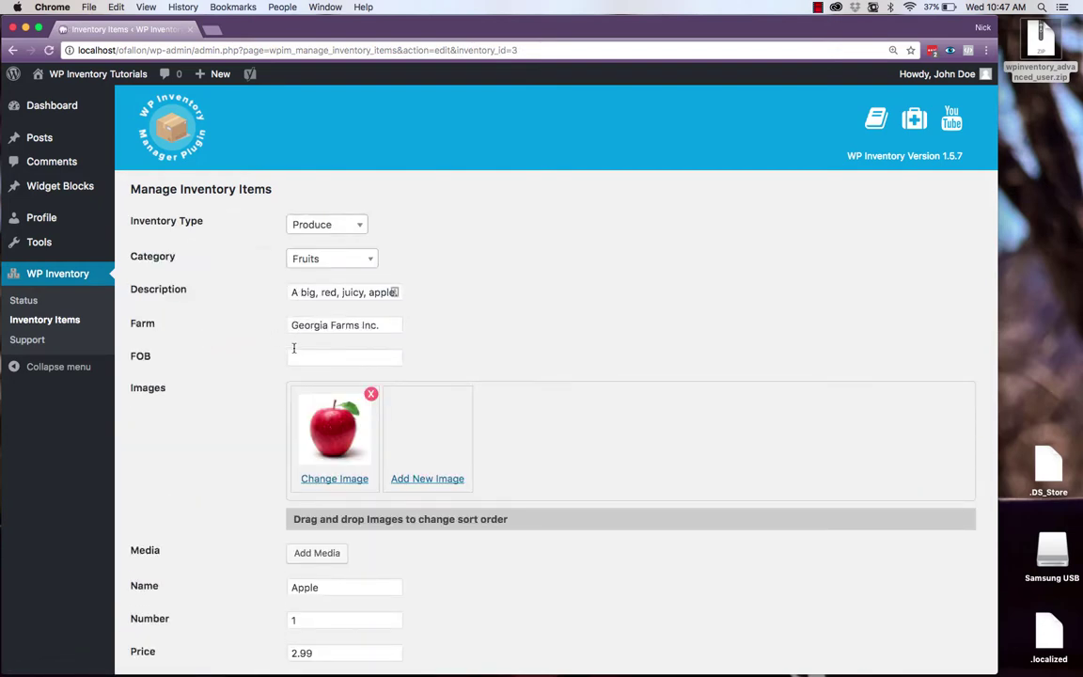
{"action": "left_click", "coordinate": [303, 356]}
{"action": "type", "text": "38434"}
{"action": "scroll", "coordinate": [257, 334], "scroll_direction": "down", "scroll_amount": 5}
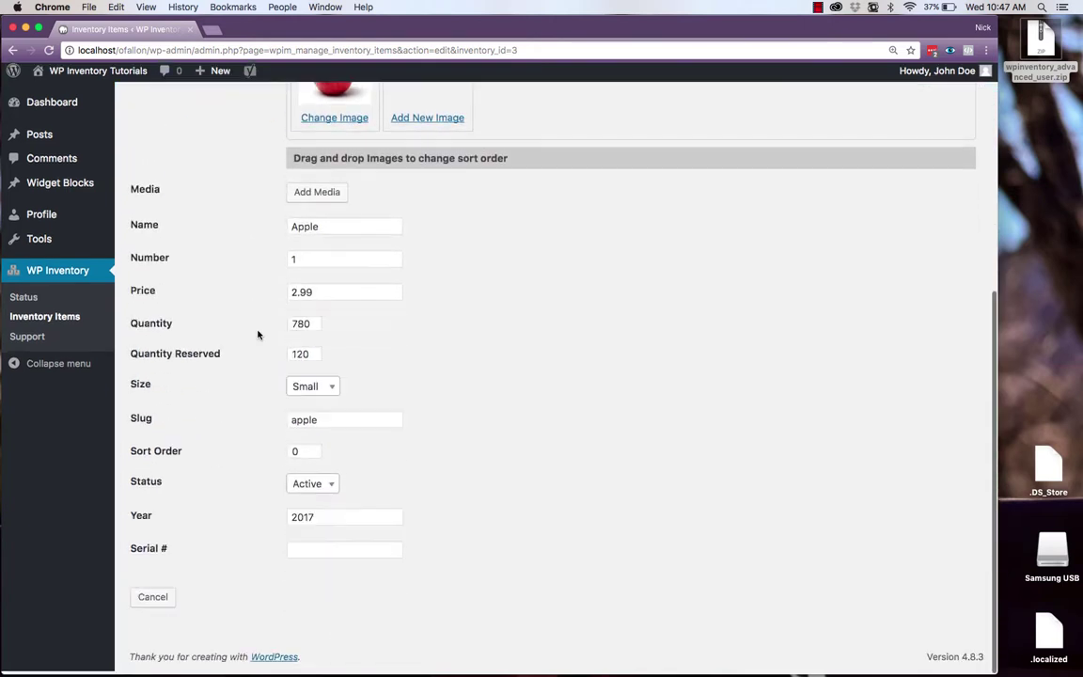
- Cancel editing the Apple item and start a new inventory item with type Produce and category Fruits
{"action": "left_click", "coordinate": [167, 600]}
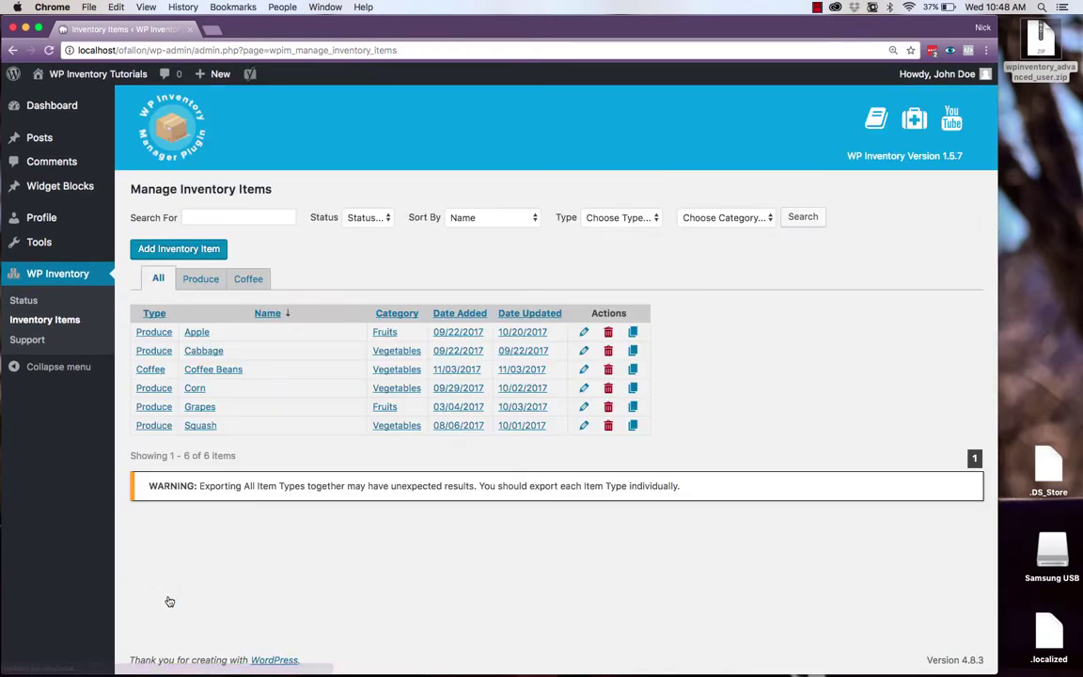
{"action": "left_click", "coordinate": [192, 251]}
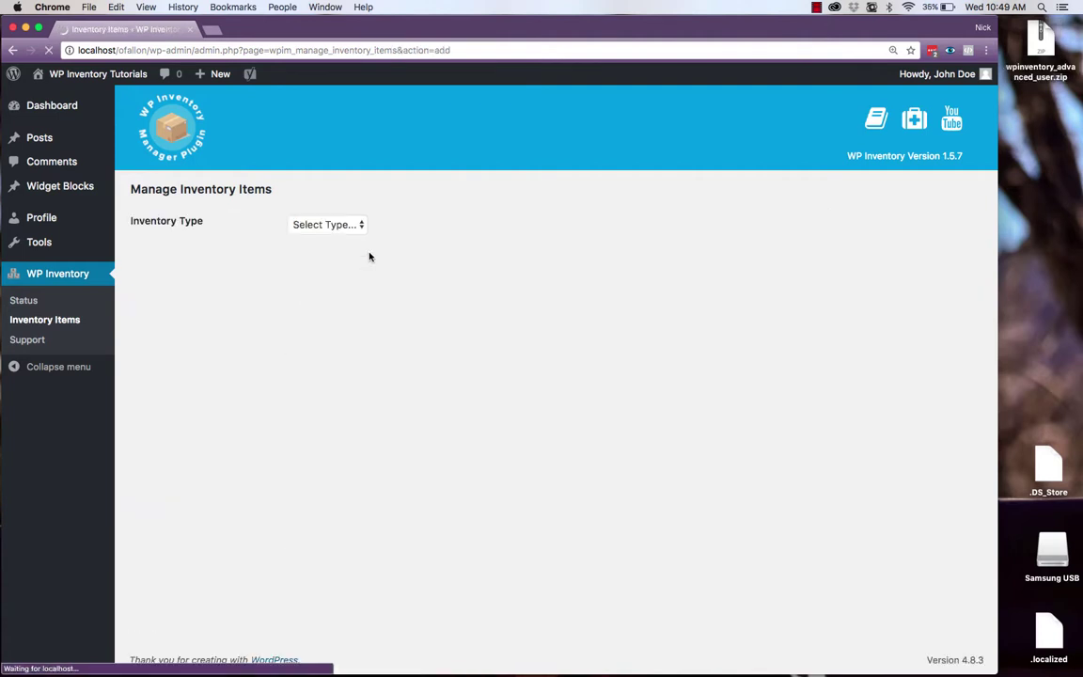
{"action": "left_click", "coordinate": [353, 224]}
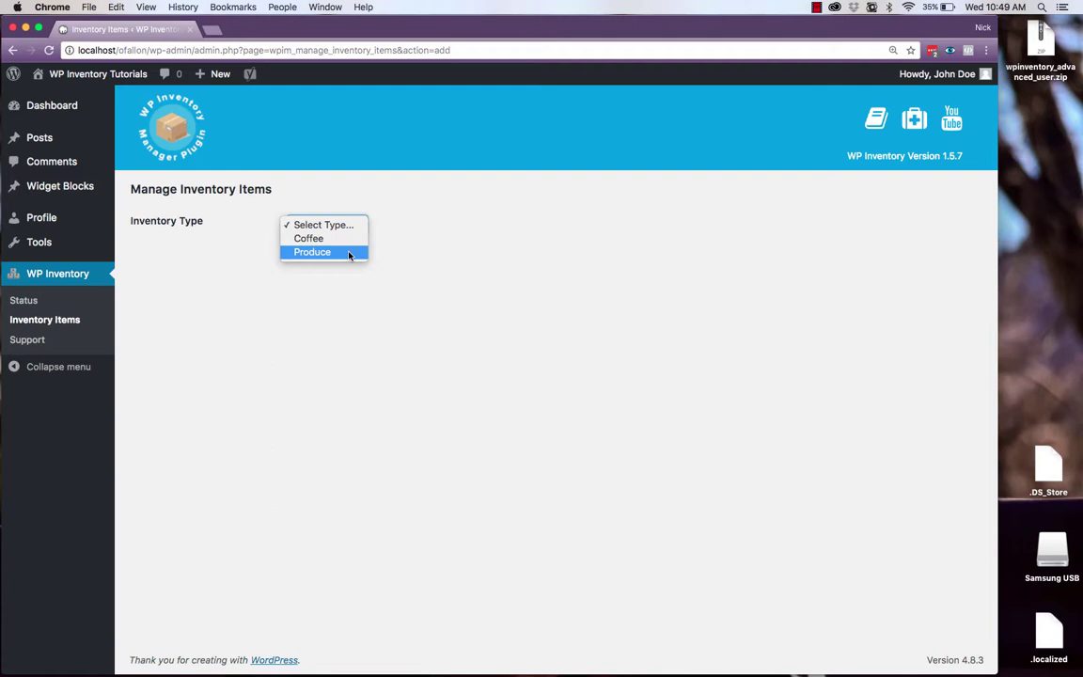
{"action": "left_click", "coordinate": [351, 251]}
{"action": "left_click", "coordinate": [331, 257]}
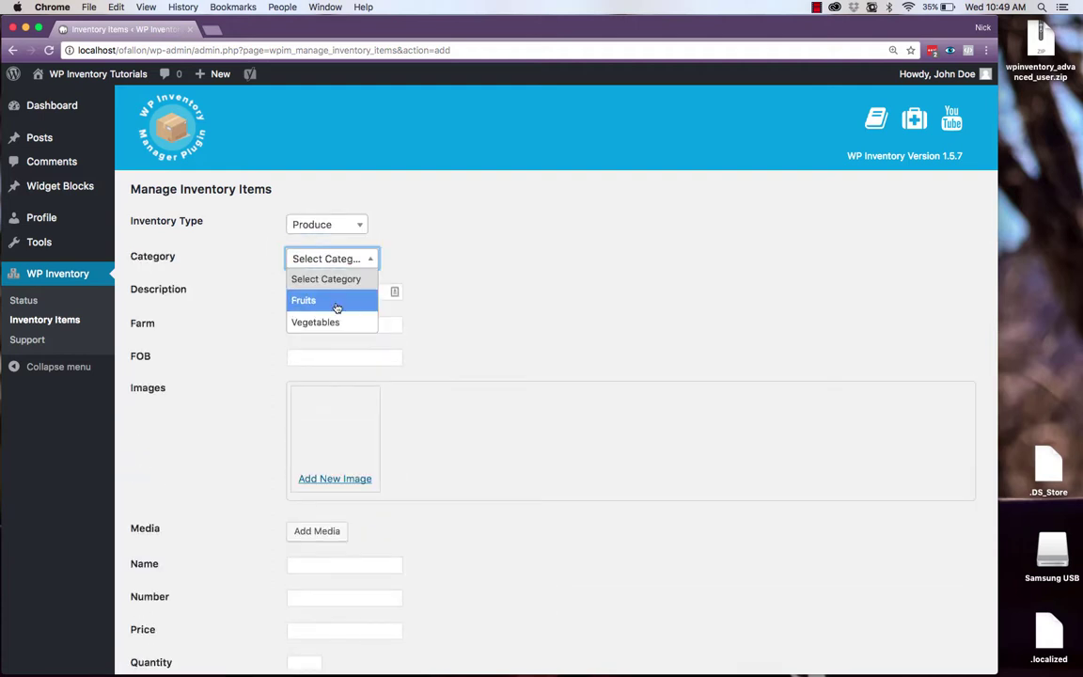
{"action": "left_click", "coordinate": [336, 297]}
- Enter Strawberries as the new item's description and Farmer John's Farm as its farm
{"action": "left_click", "coordinate": [348, 292]}
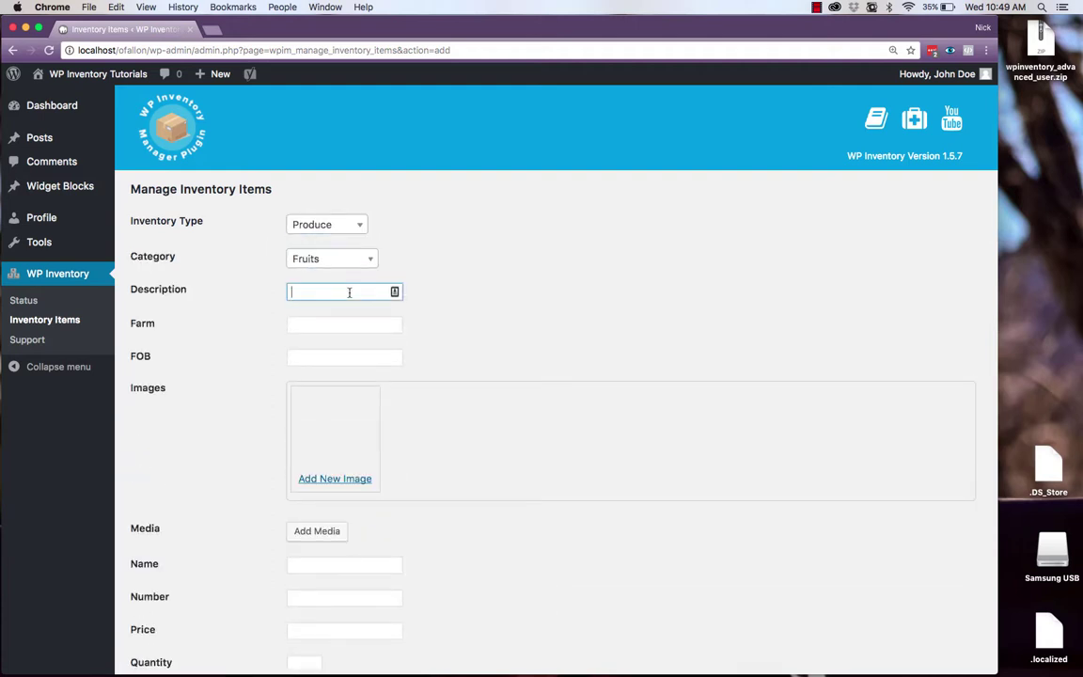
{"action": "type", "text": "Strawbe"}
{"action": "key", "text": "BackSpace"}
{"action": "key", "text": "BackSpace"}
{"action": "key", "text": "BackSpace"}
{"action": "type", "text": "wb"}
{"action": "type", "text": "s"}
{"action": "key", "text": "Tab"}
{"action": "type", "text": "Farmer Joh"}
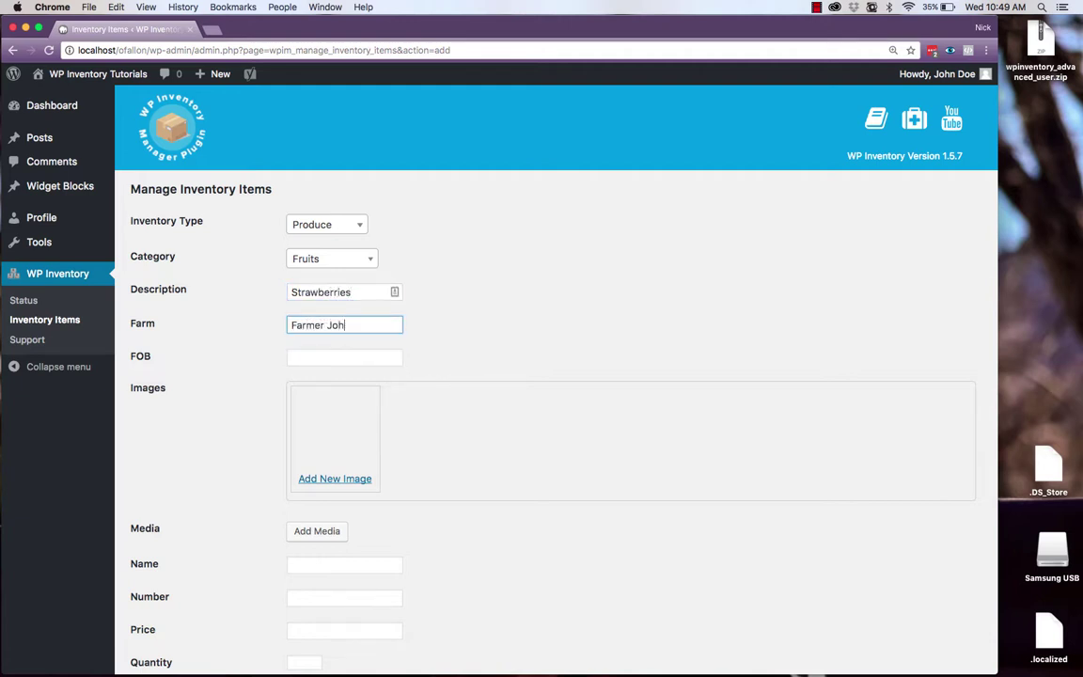
{"action": "type", "text": "n's Farm"}
{"action": "scroll", "coordinate": [393, 306], "scroll_direction": "down", "scroll_amount": 1}
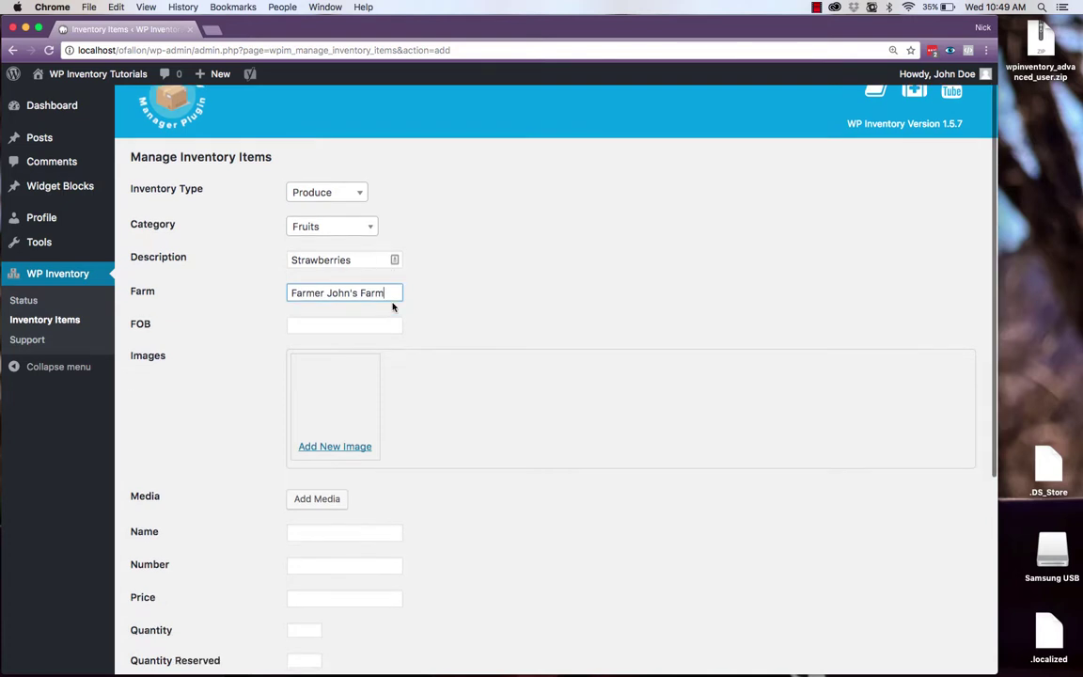
{"action": "scroll", "coordinate": [393, 306], "scroll_direction": "up", "scroll_amount": 1}
{"action": "left_click", "coordinate": [517, 375]}
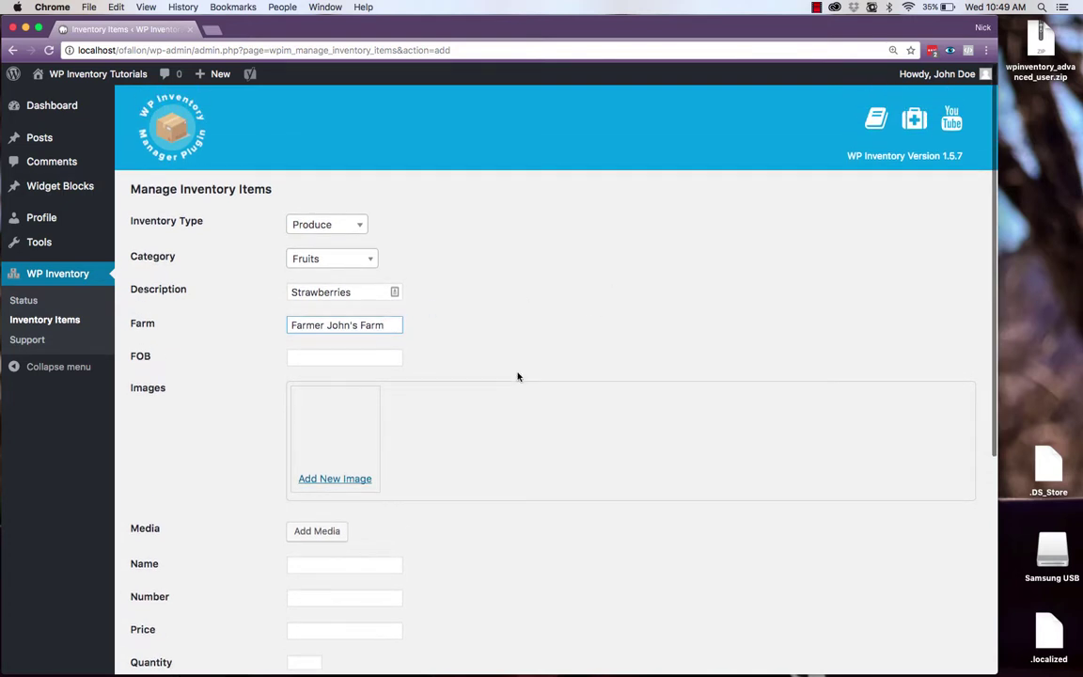
{"action": "left_click", "coordinate": [330, 479]}
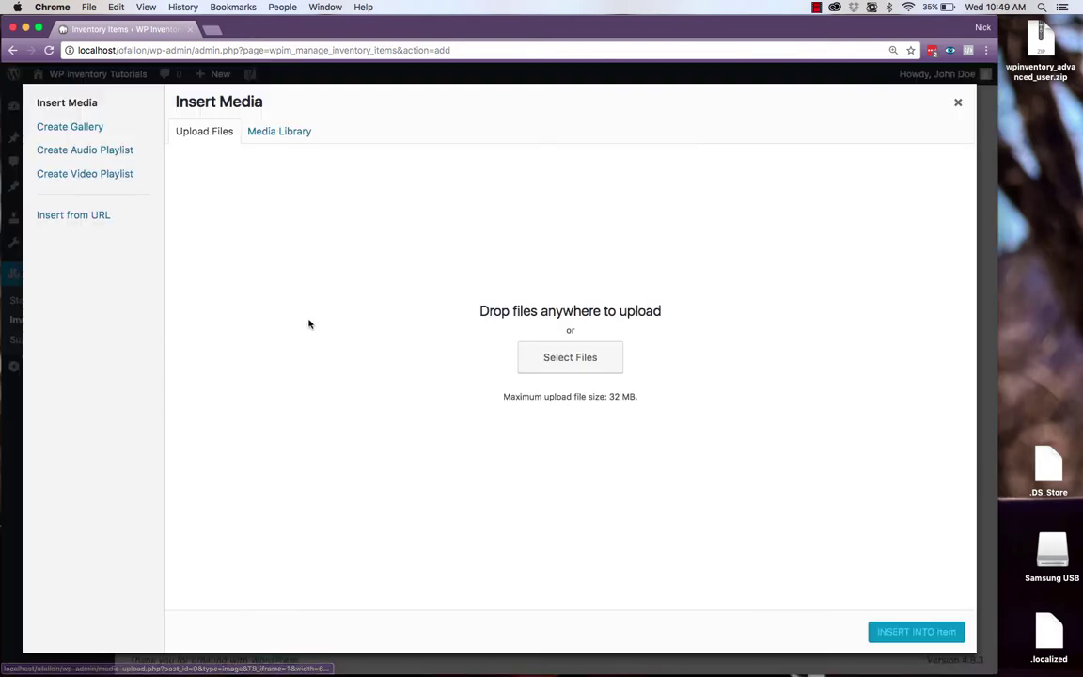
{"action": "left_click", "coordinate": [590, 357]}
{"action": "left_click", "coordinate": [635, 333]}
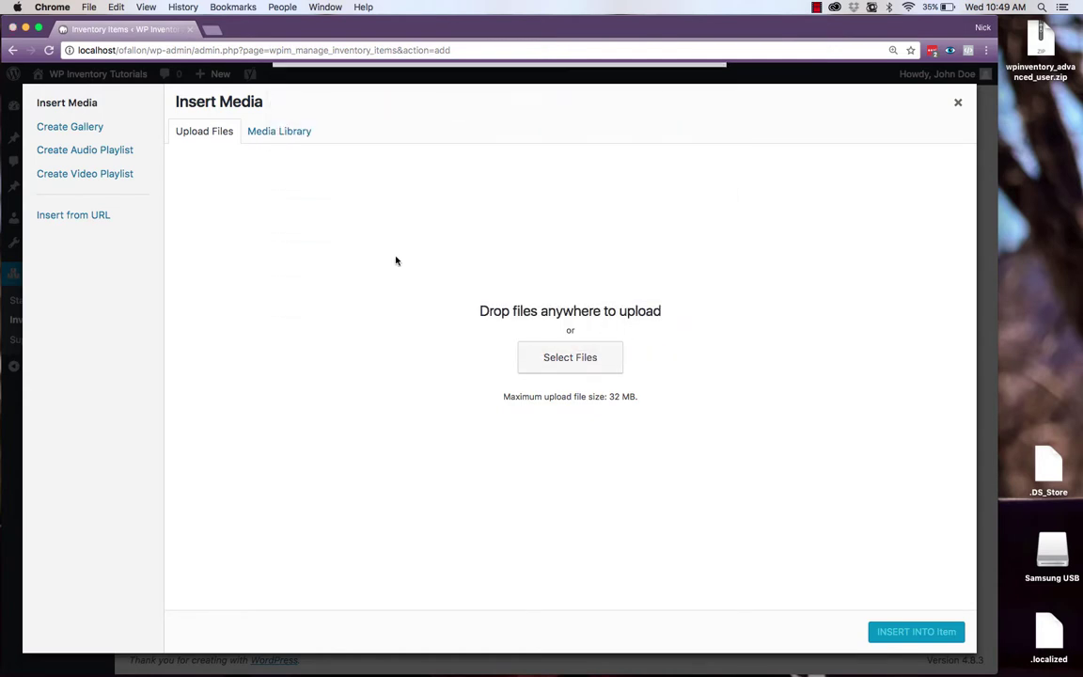
{"action": "left_click", "coordinate": [284, 136]}
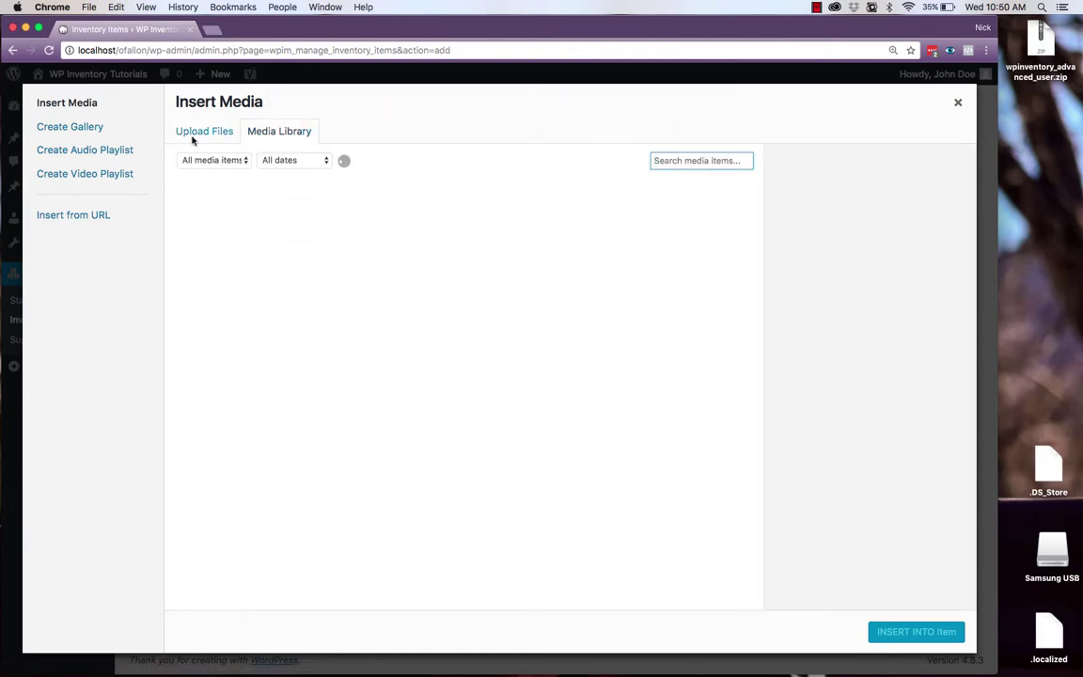
{"action": "left_click", "coordinate": [75, 215]}
{"action": "type", "text": "https://www.organicfacts.net/wp-content/uploads/2013/06/Strawberry1.jpg"}
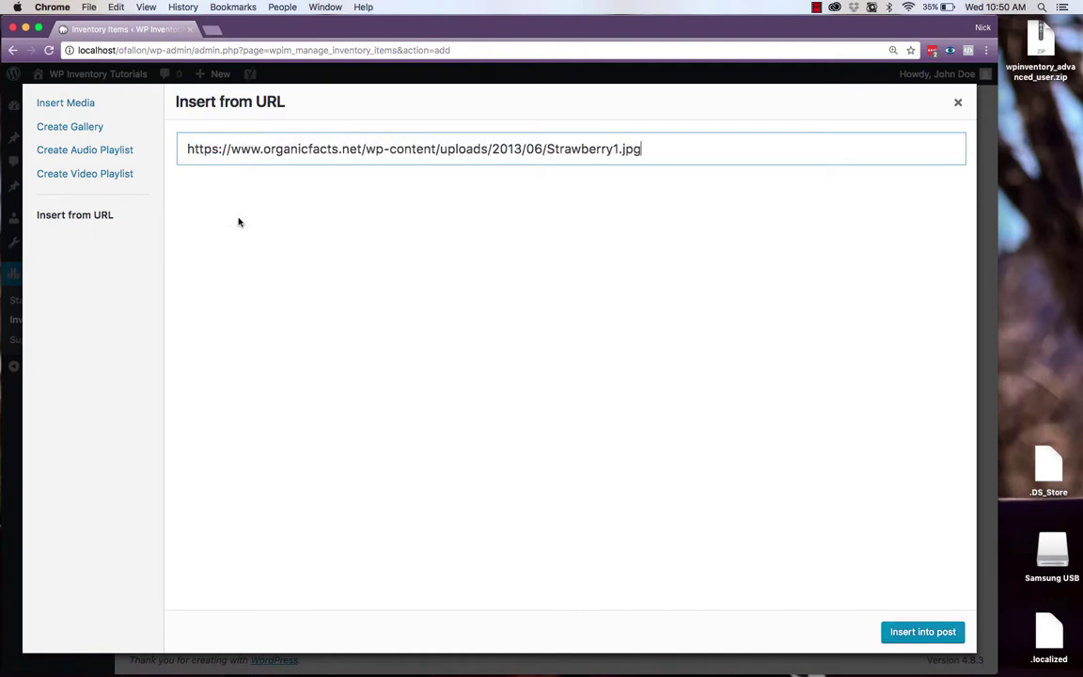
{"action": "left_click", "coordinate": [948, 633]}
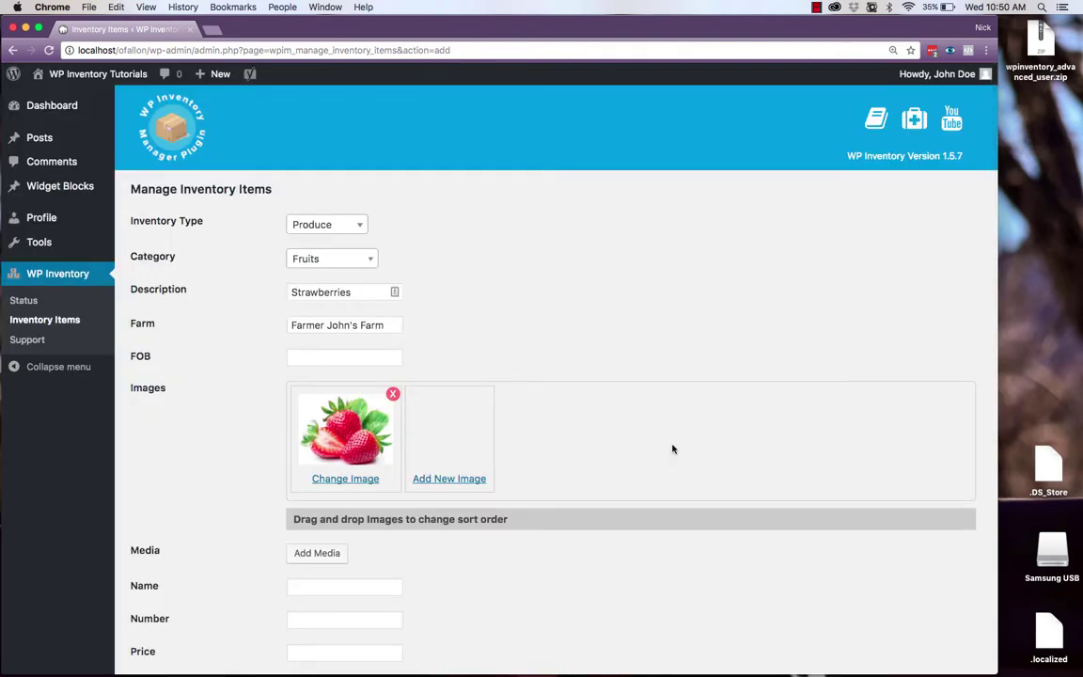
- Name the item Strawberries and set its price to 2.00 and quantity to 2000
{"action": "scroll", "coordinate": [672, 449], "scroll_direction": "down", "scroll_amount": 5}
{"action": "left_click", "coordinate": [369, 386]}
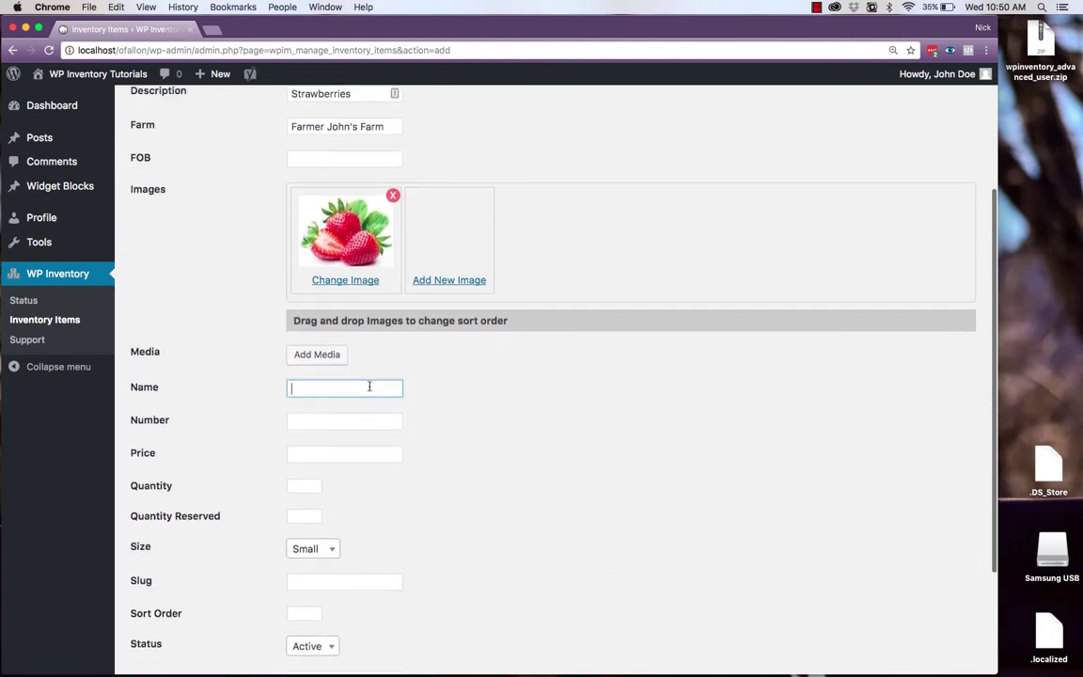
{"action": "type", "text": "Strawberrie"}
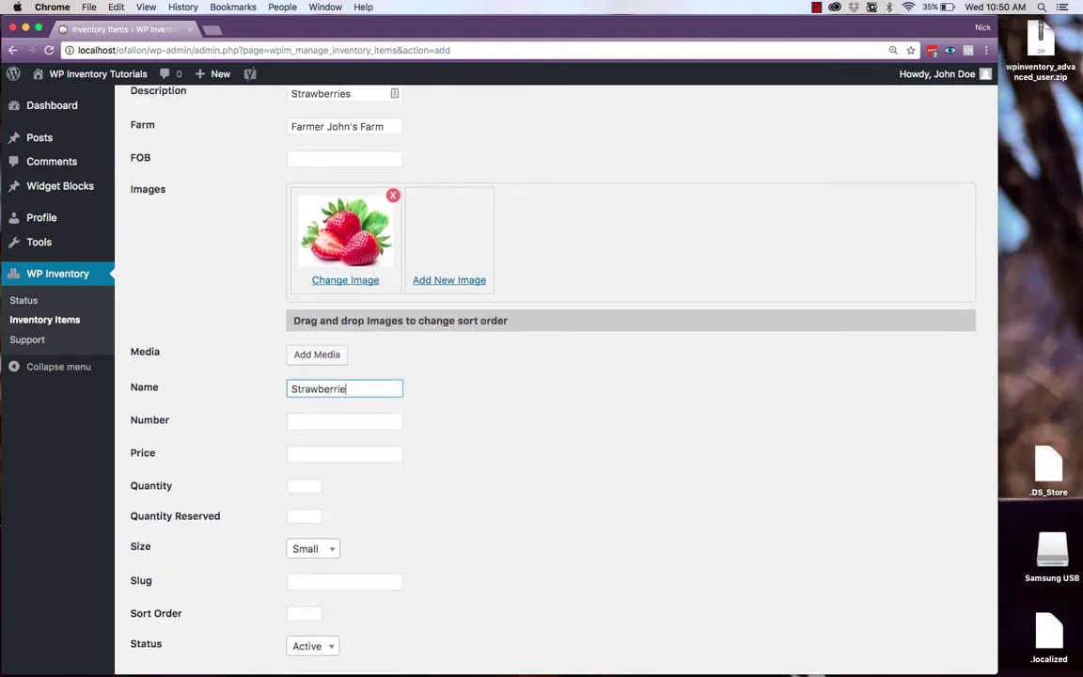
{"action": "type", "text": "s"}
{"action": "scroll", "coordinate": [312, 389], "scroll_direction": "down", "scroll_amount": 2}
{"action": "left_click", "coordinate": [337, 396]}
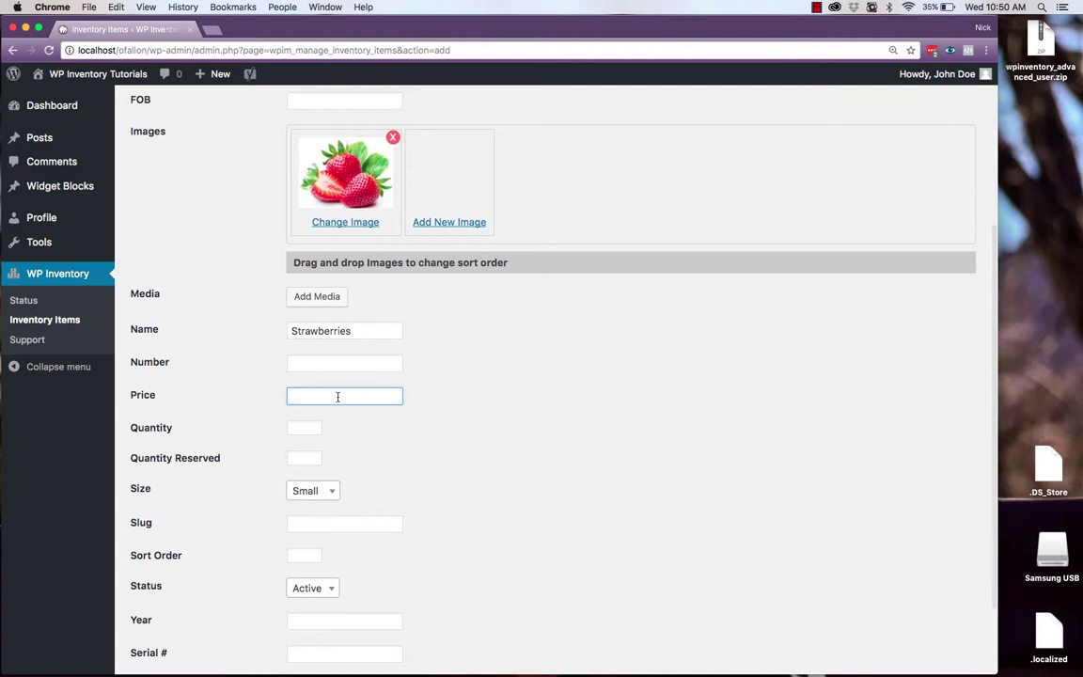
{"action": "type", "text": "2.00"}
{"action": "key", "text": "Tab"}
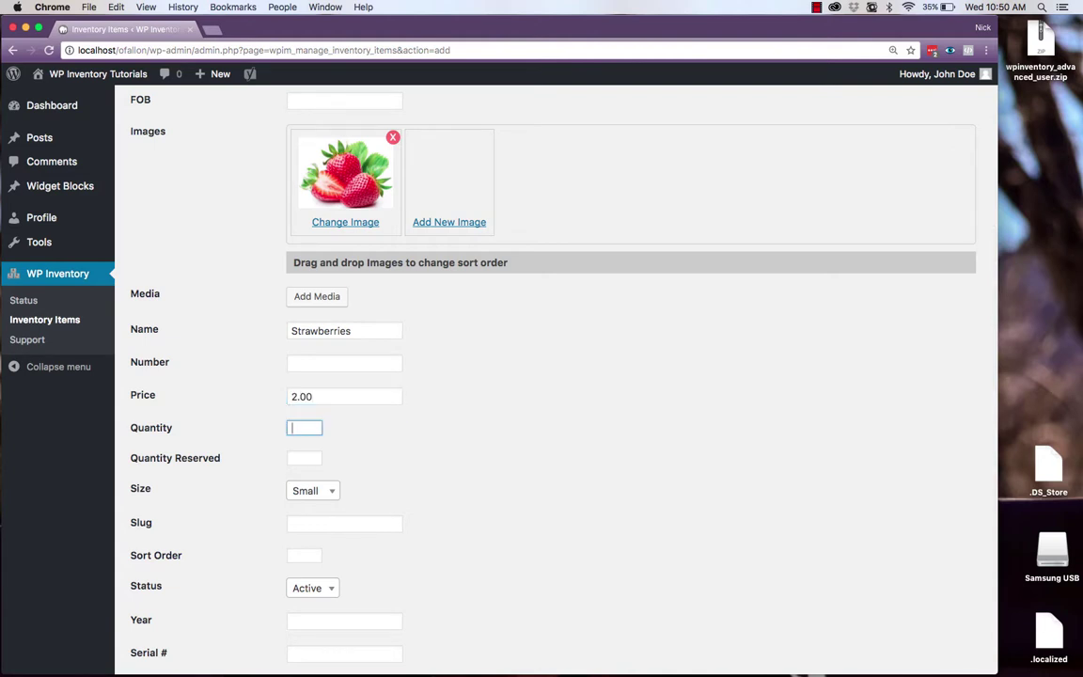
{"action": "type", "text": "2000"}
{"action": "key", "text": "Tab"}
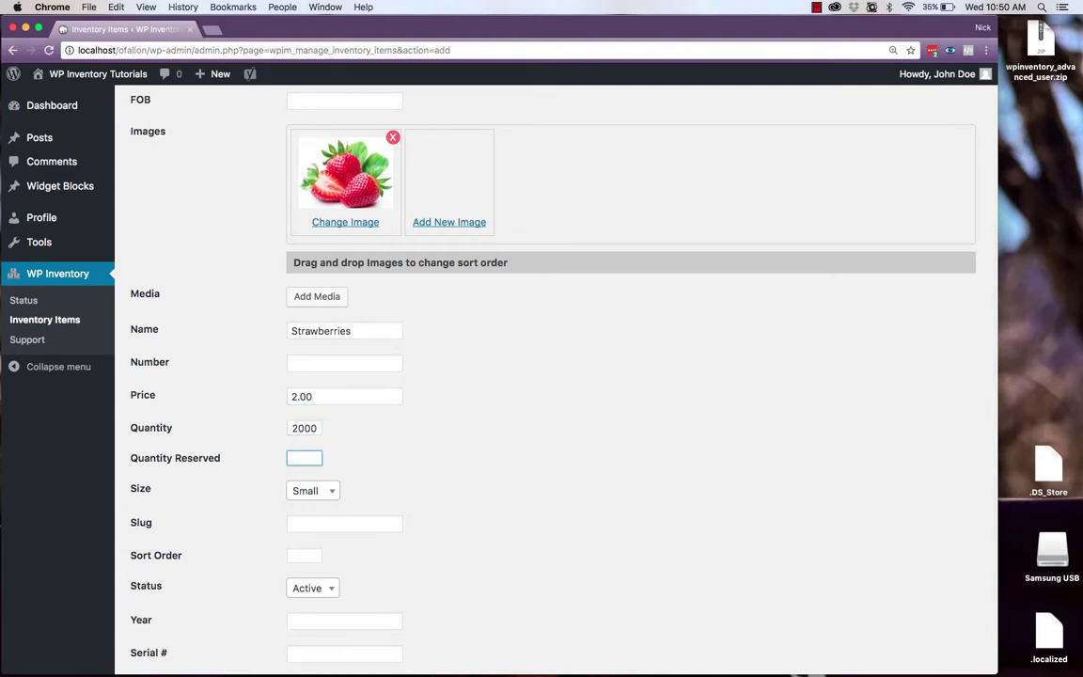
- Set the item's size to Large and save the new inventory item
{"action": "scroll", "coordinate": [383, 410], "scroll_direction": "down", "scroll_amount": 3}
{"action": "left_click", "coordinate": [318, 395]}
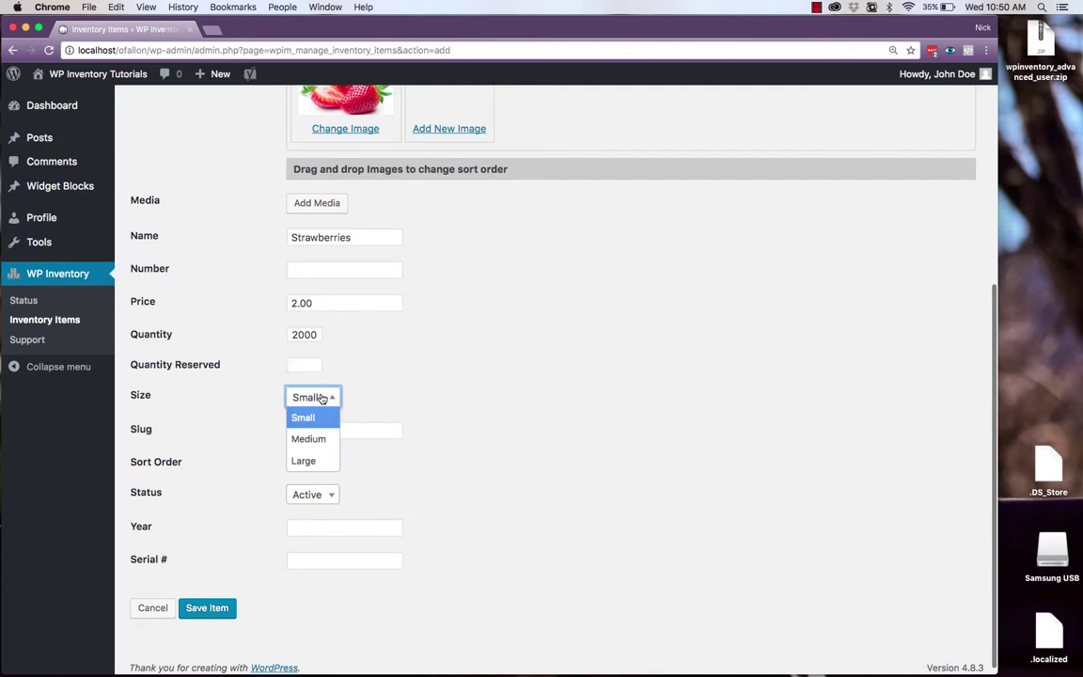
{"action": "left_click", "coordinate": [310, 460]}
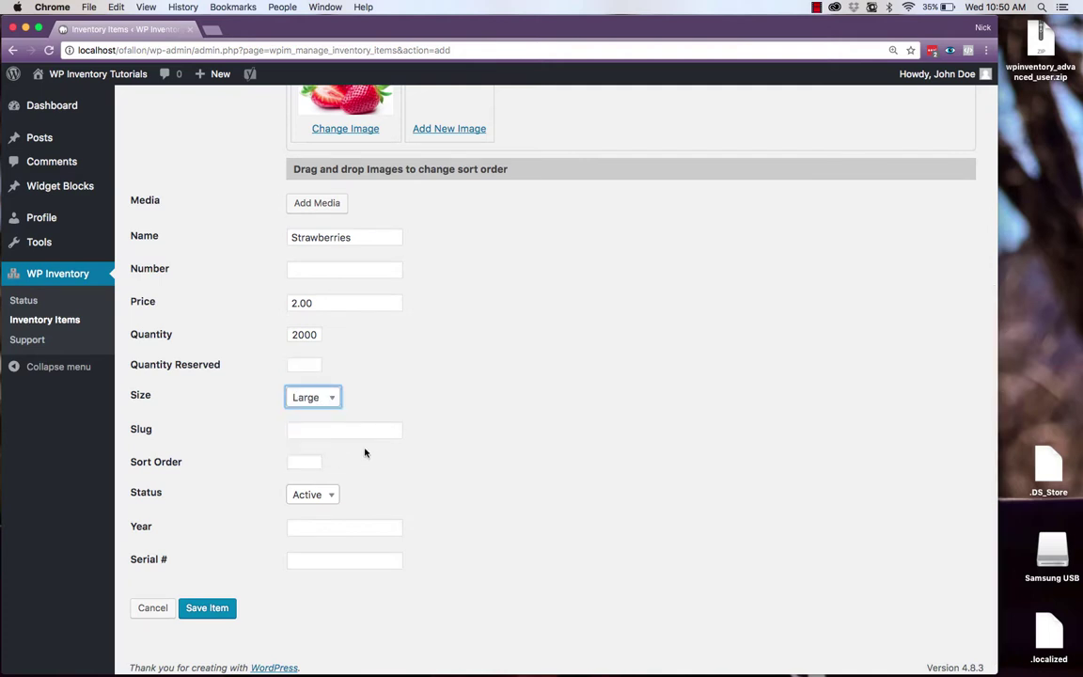
{"action": "scroll", "coordinate": [365, 451], "scroll_direction": "down", "scroll_amount": 1}
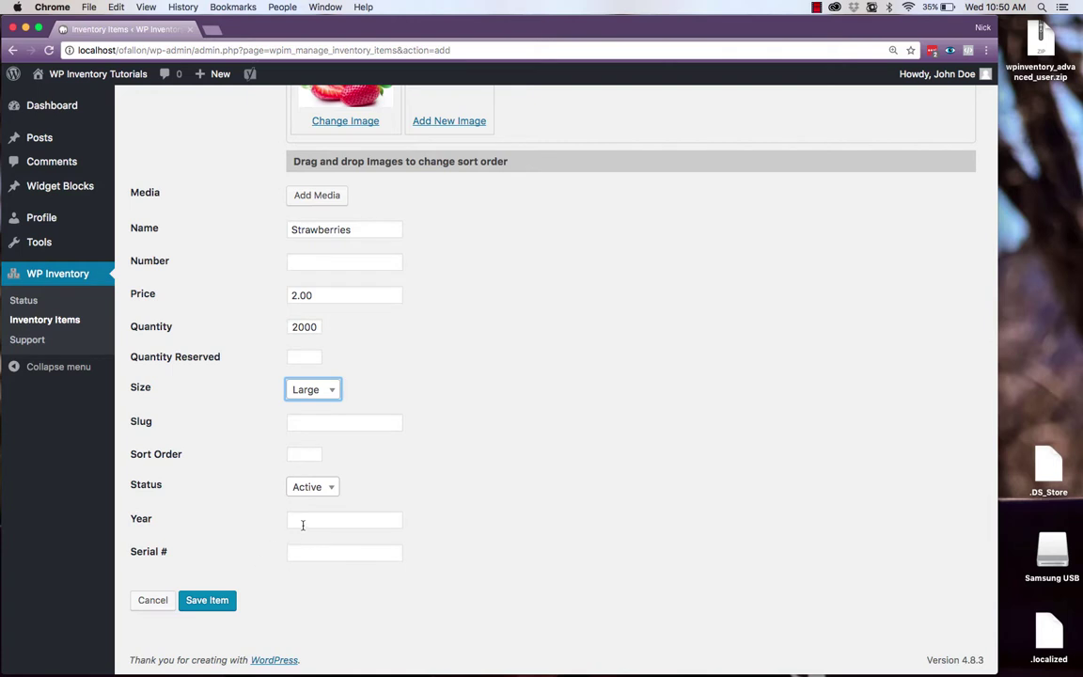
{"action": "left_click", "coordinate": [226, 600]}
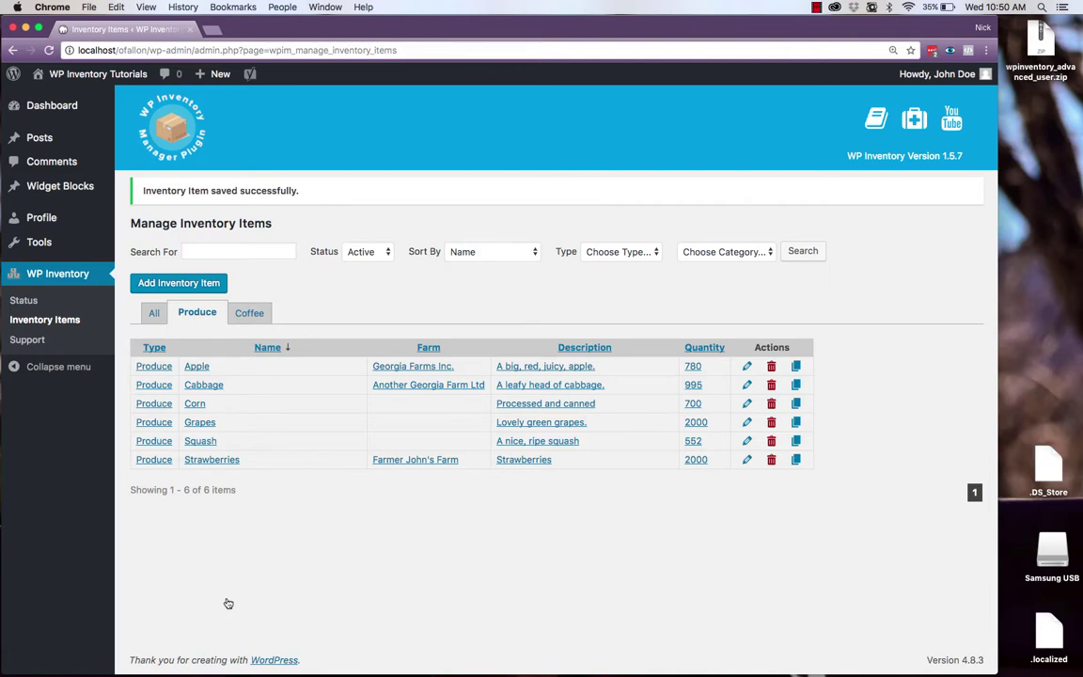
- Open the Strawberries item, enter 3934 in its FOB field and save the item
{"action": "left_click", "coordinate": [226, 461]}
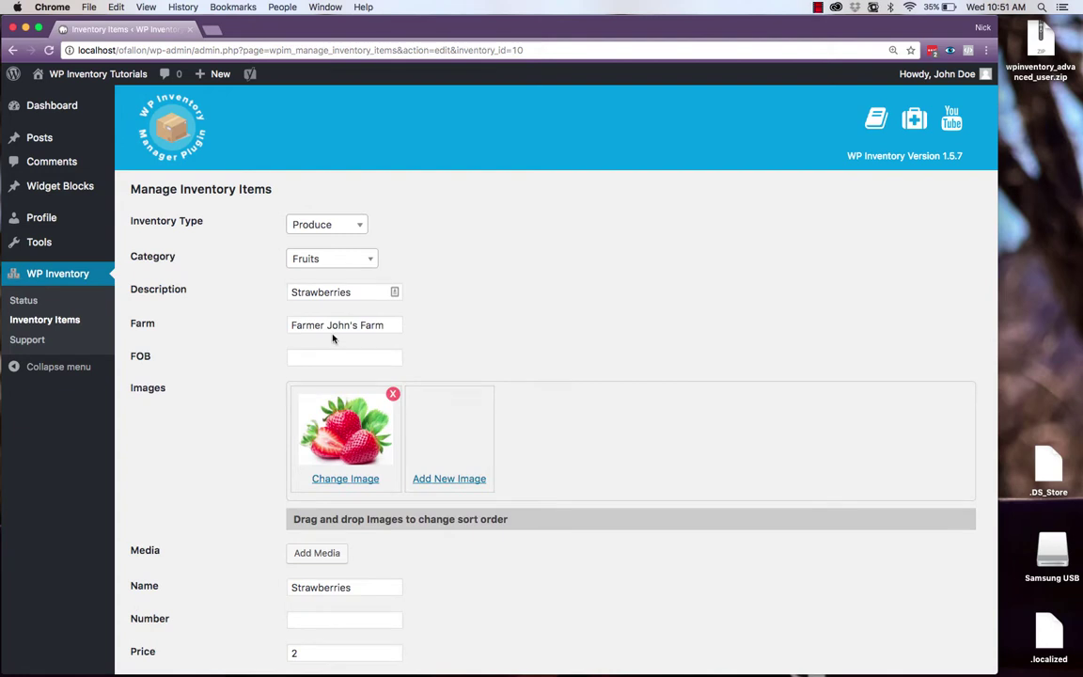
{"action": "left_click", "coordinate": [334, 355]}
{"action": "type", "text": "3934"}
{"action": "scroll", "coordinate": [342, 442], "scroll_direction": "down", "scroll_amount": 5}
{"action": "left_click", "coordinate": [208, 602]}
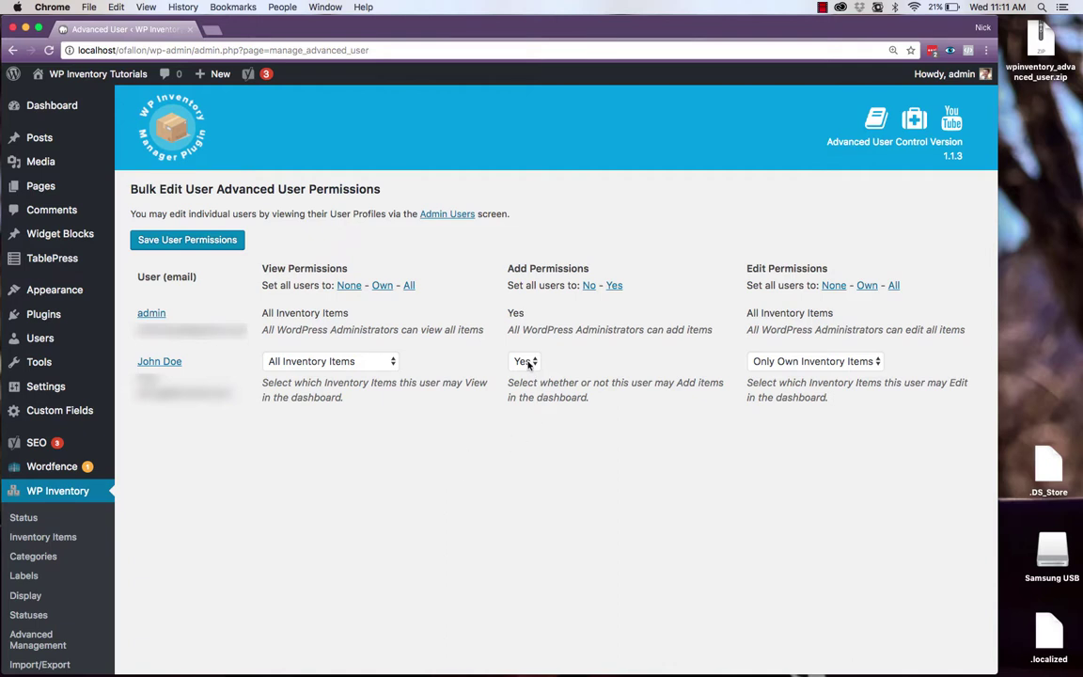
- Set the contributor's edit permission to No Inventory Items and view permission to Only Own Inventory Items
{"action": "left_click", "coordinate": [752, 360]}
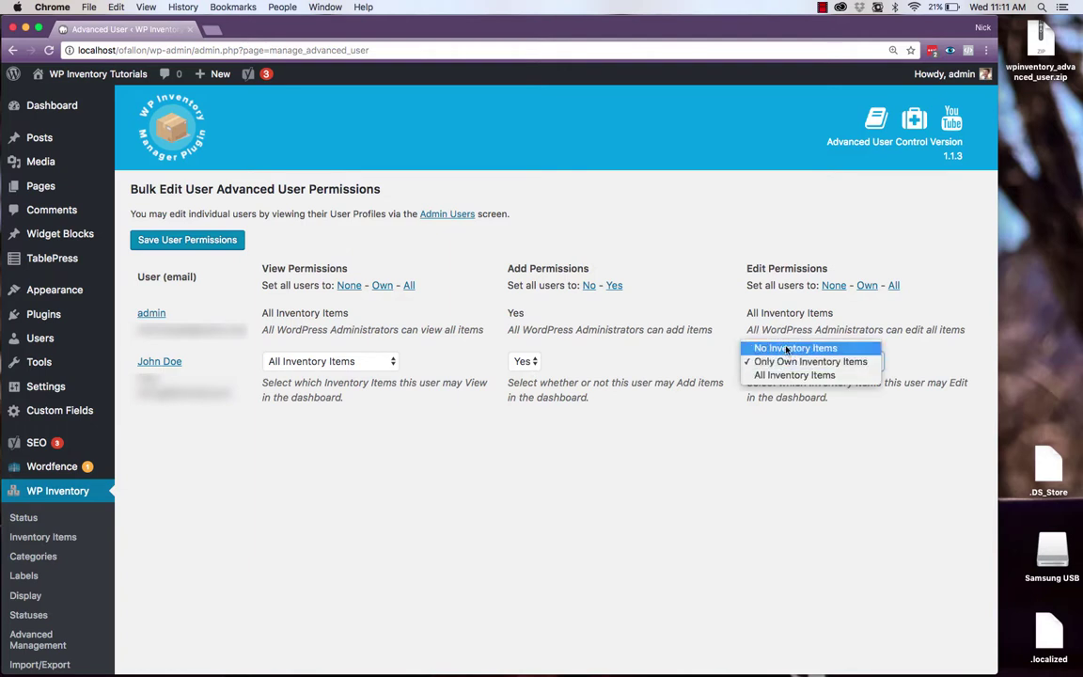
{"action": "left_click", "coordinate": [785, 349]}
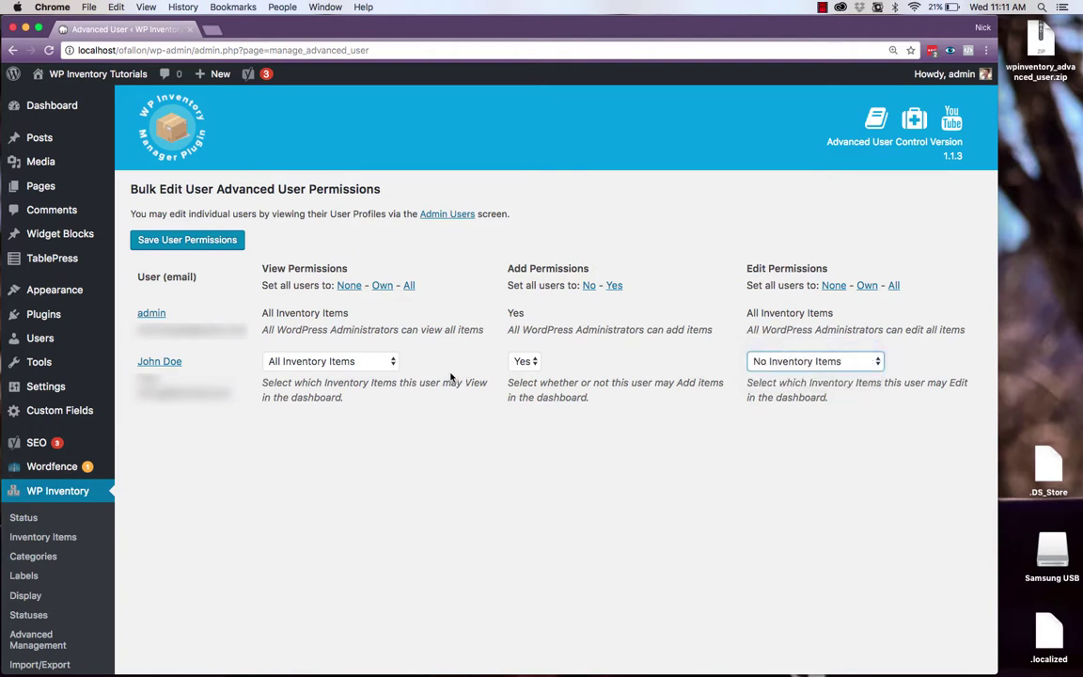
{"action": "left_click", "coordinate": [388, 362]}
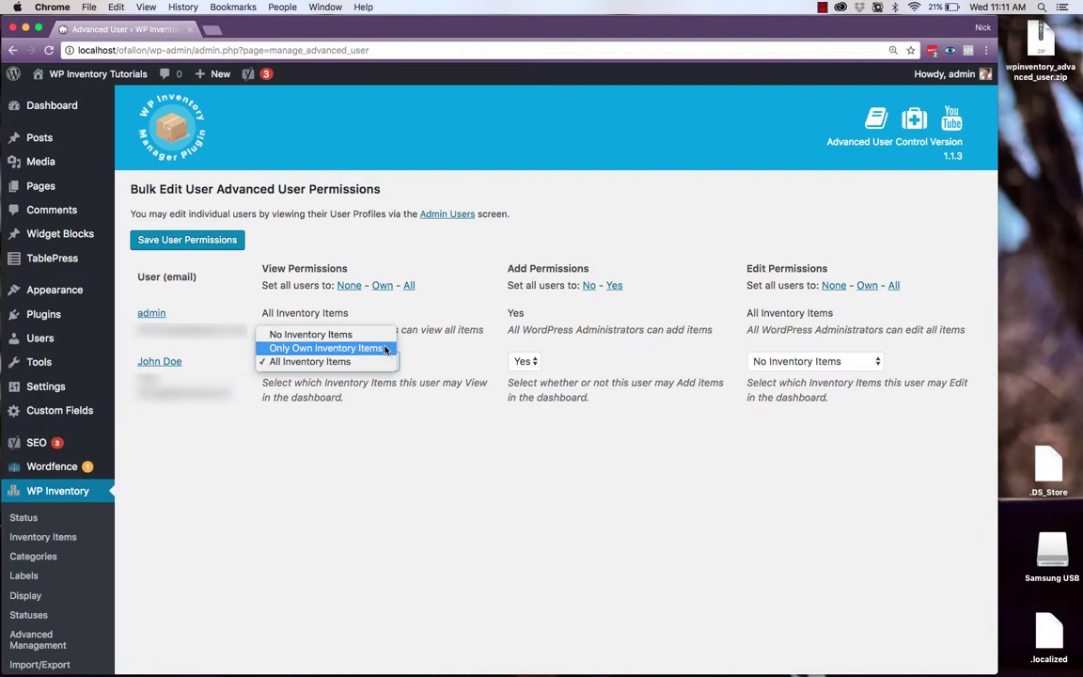
{"action": "left_click", "coordinate": [385, 350]}
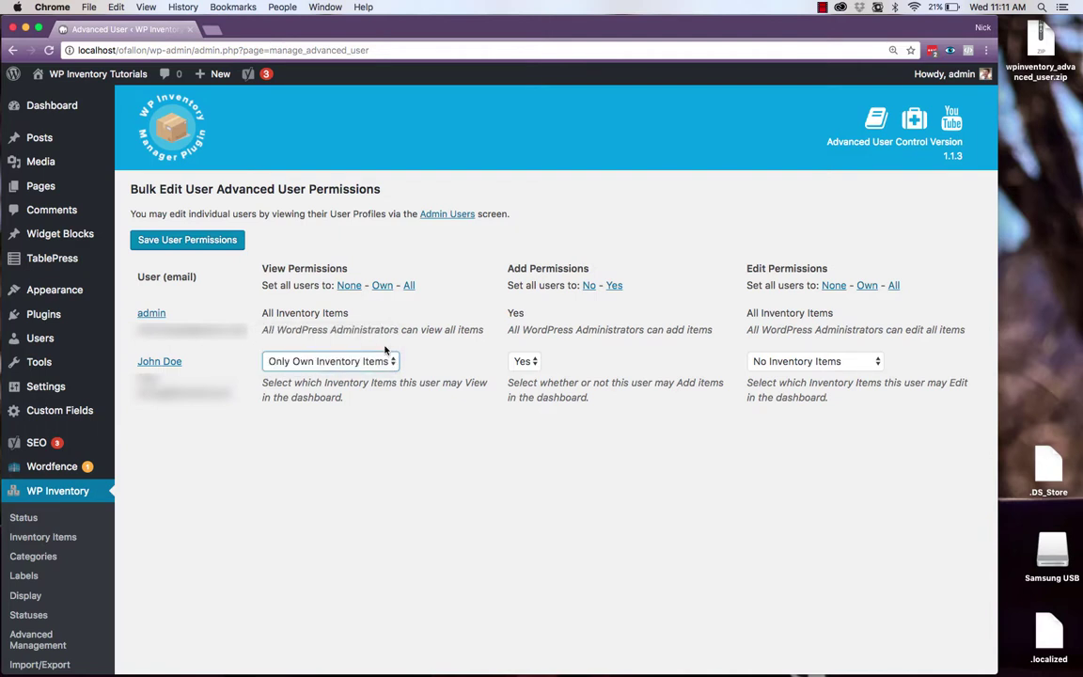
- Set the contributor's add permission to No and edit permission to All Inventory Items
{"action": "left_click", "coordinate": [522, 360]}
{"action": "left_click", "coordinate": [525, 362]}
{"action": "left_click", "coordinate": [800, 362]}
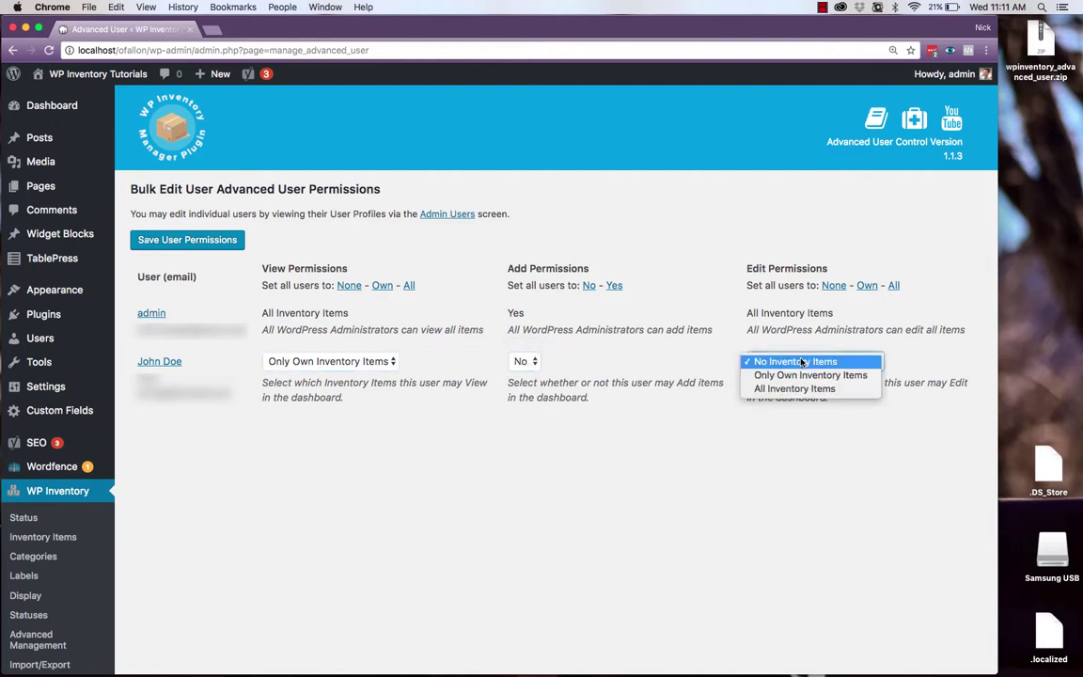
{"action": "left_click", "coordinate": [813, 389]}
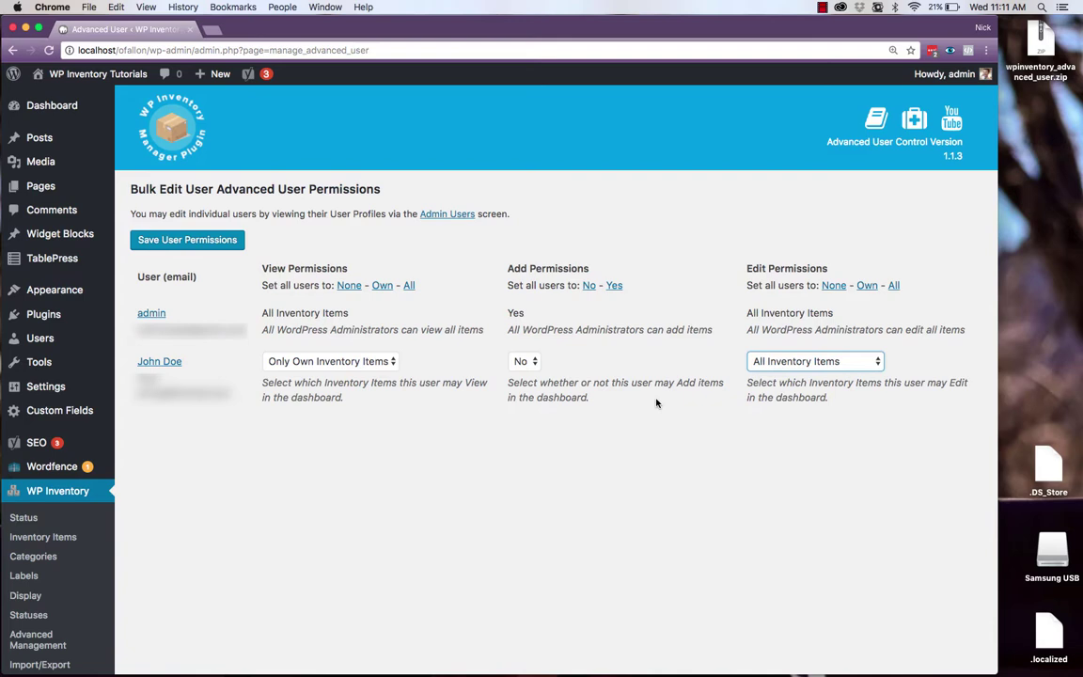